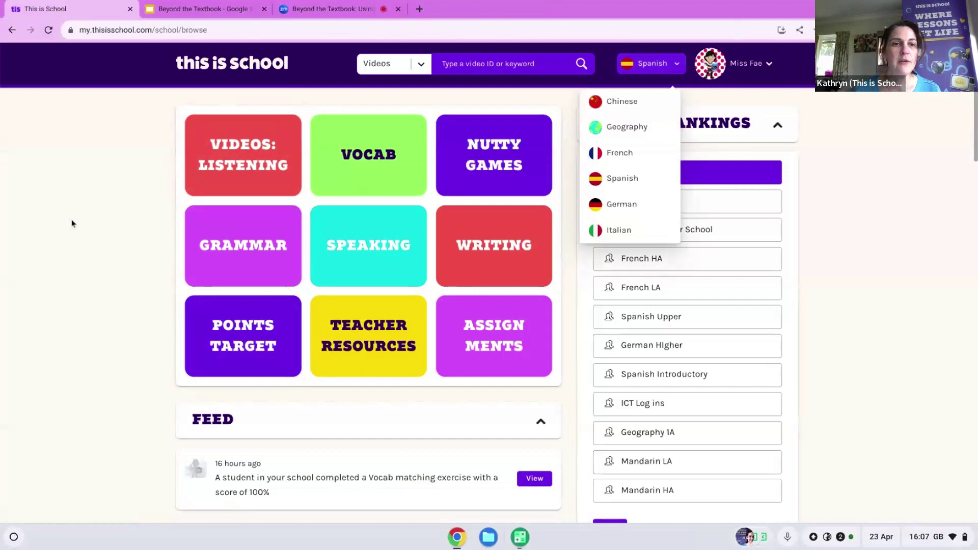
# Open the Mexican speaker's video for "¿Háblame un poco de tu familia. ¿Quién hay?" under AQA, Identity and culture, Me, my family and friends.
pyautogui.click(72, 223)
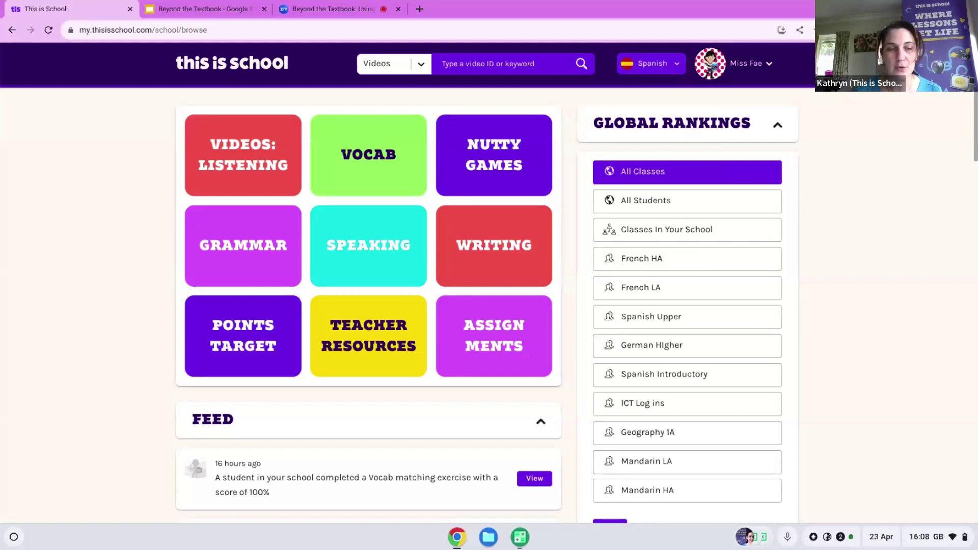
pyautogui.click(243, 163)
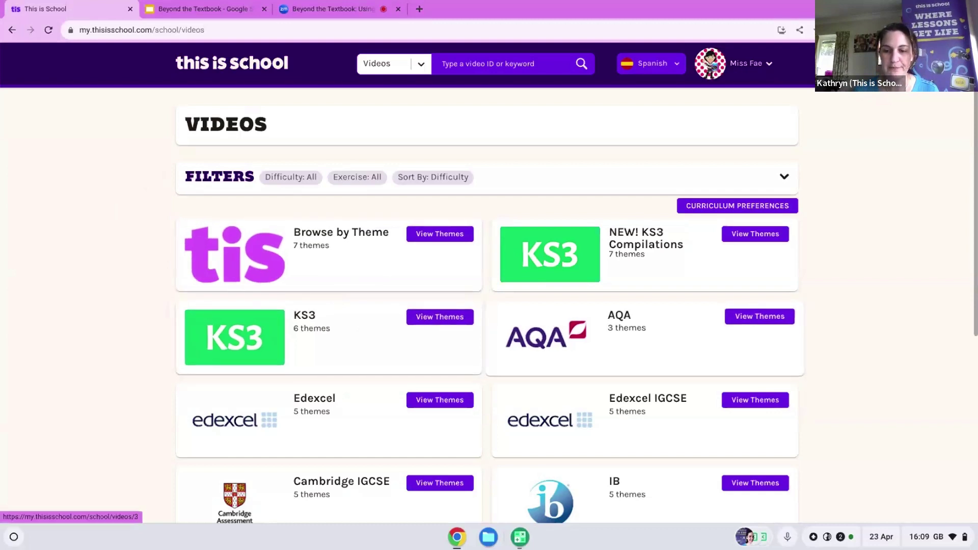
pyautogui.click(604, 340)
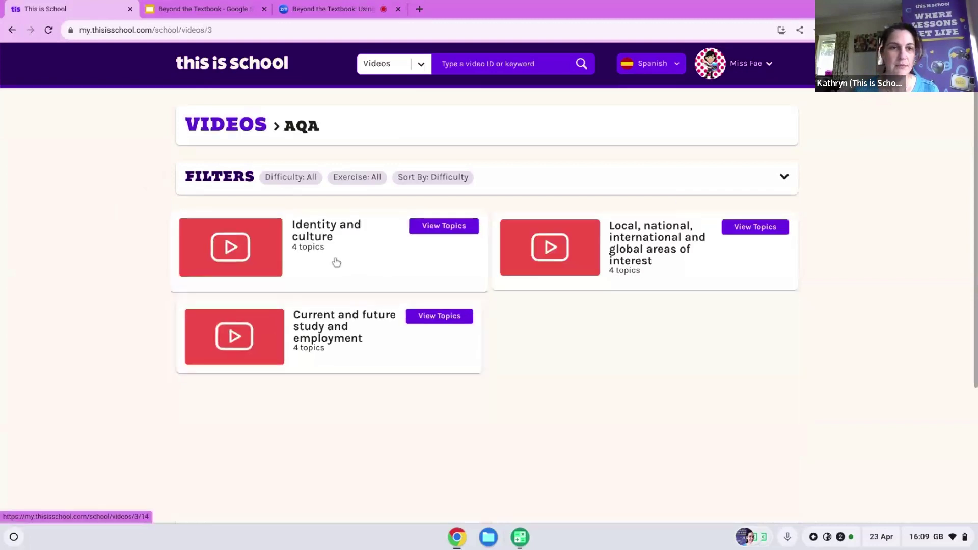
pyautogui.click(334, 258)
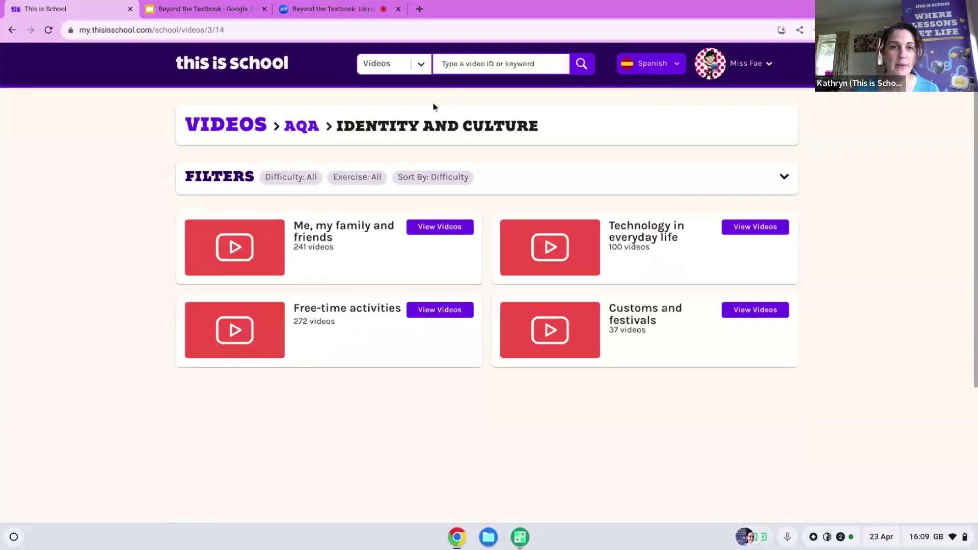
pyautogui.click(363, 254)
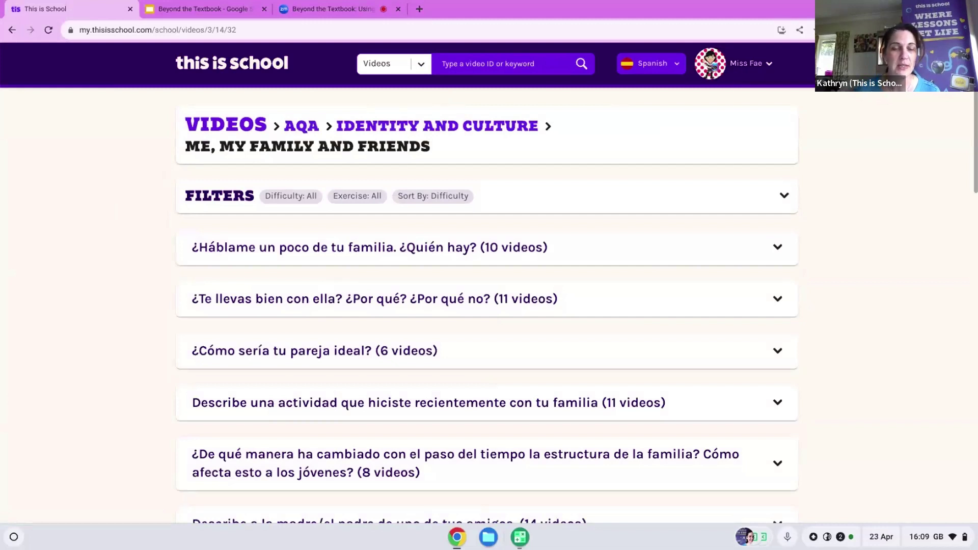
pyautogui.click(363, 250)
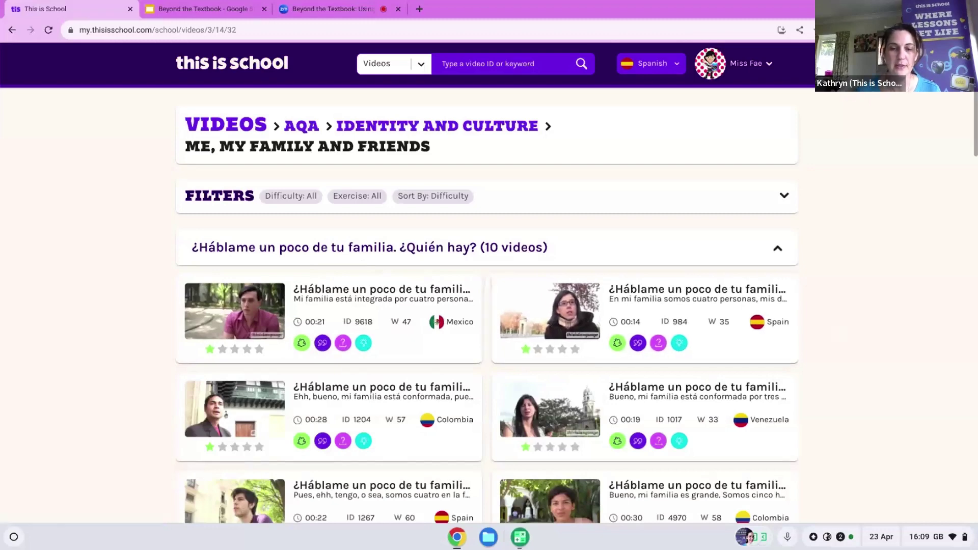
pyautogui.scroll(-3, 394, 230)
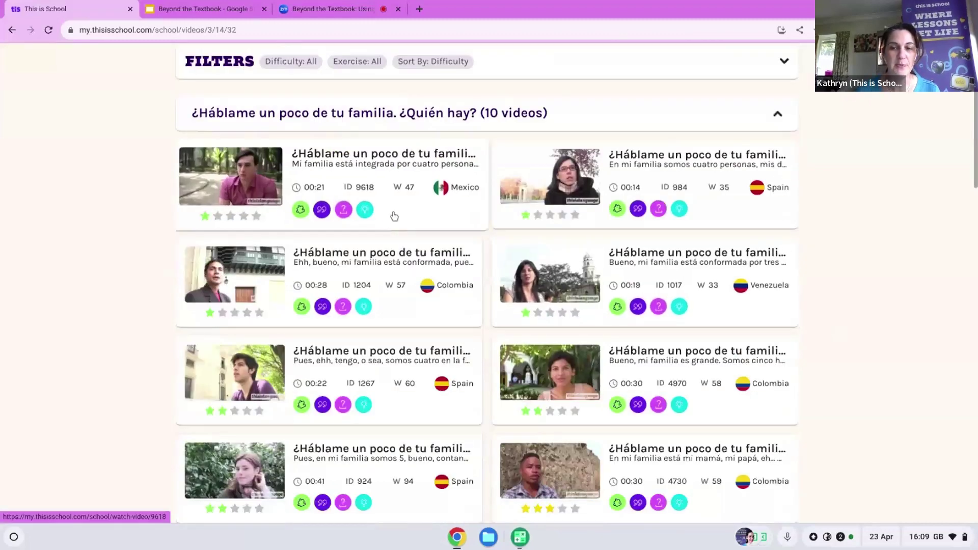
pyautogui.click(393, 214)
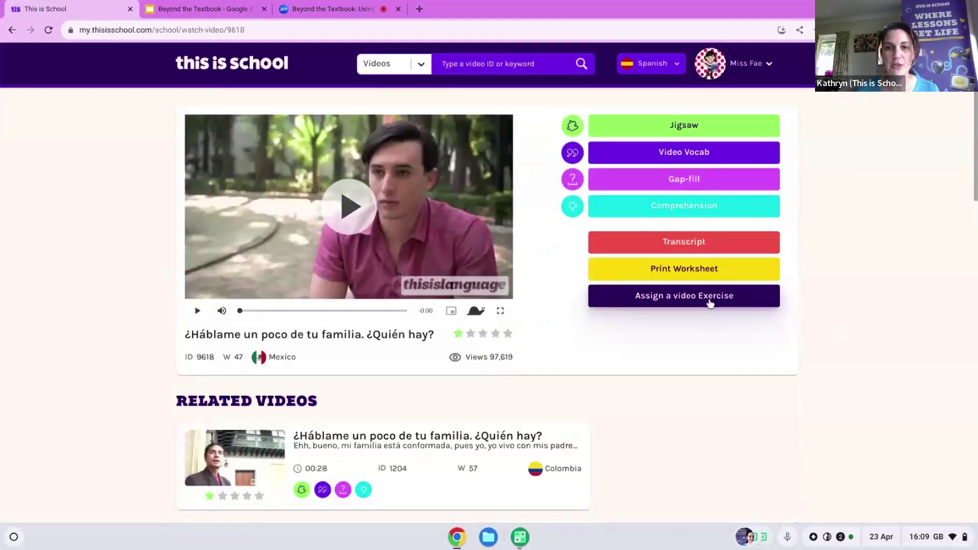
# Assign all video exercises for this video to the Spanish Upper class and close the confirmation.
pyautogui.click(661, 304)
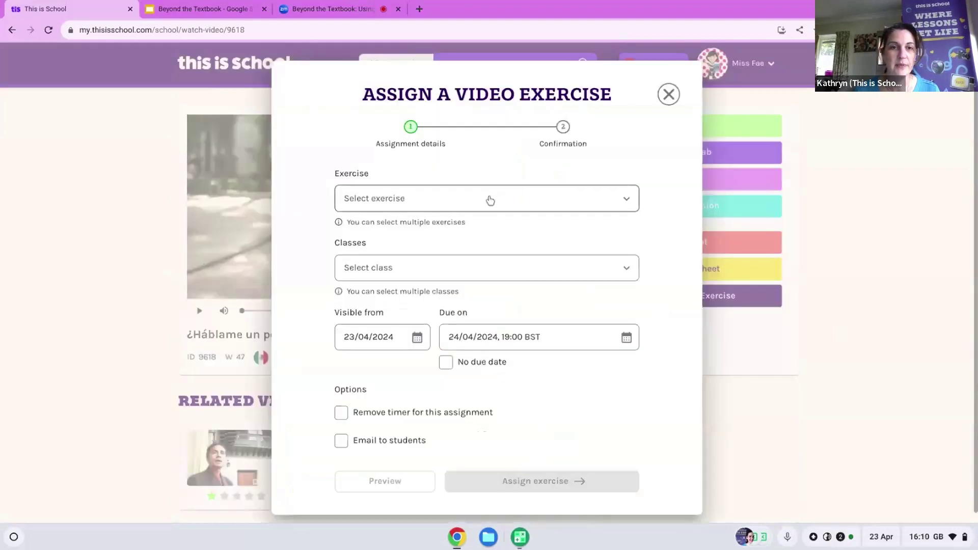
pyautogui.click(490, 200)
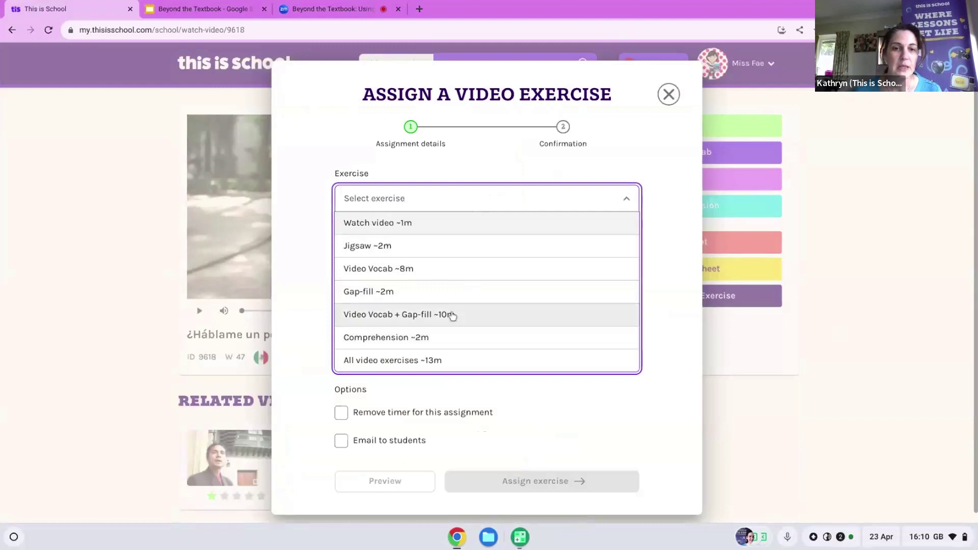
pyautogui.click(437, 360)
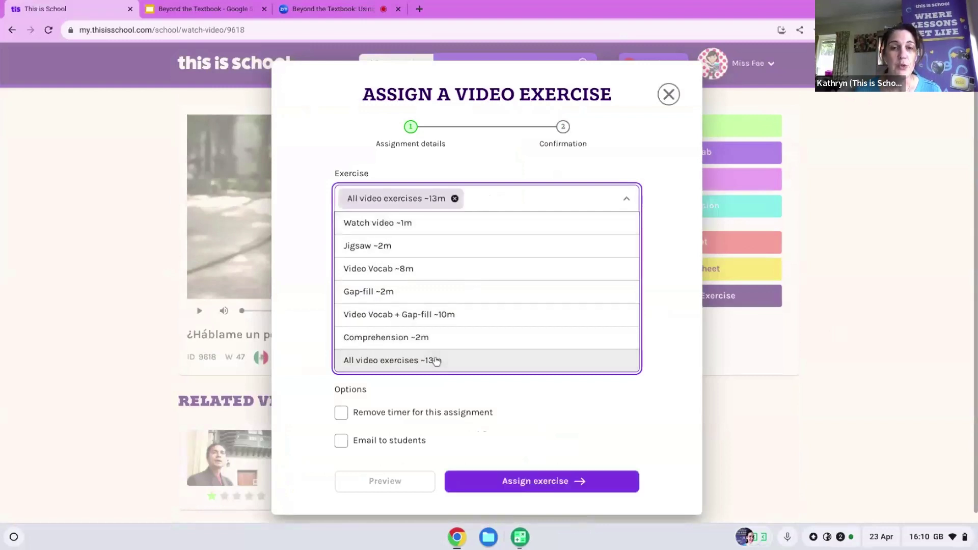
pyautogui.click(680, 333)
pyautogui.click(575, 280)
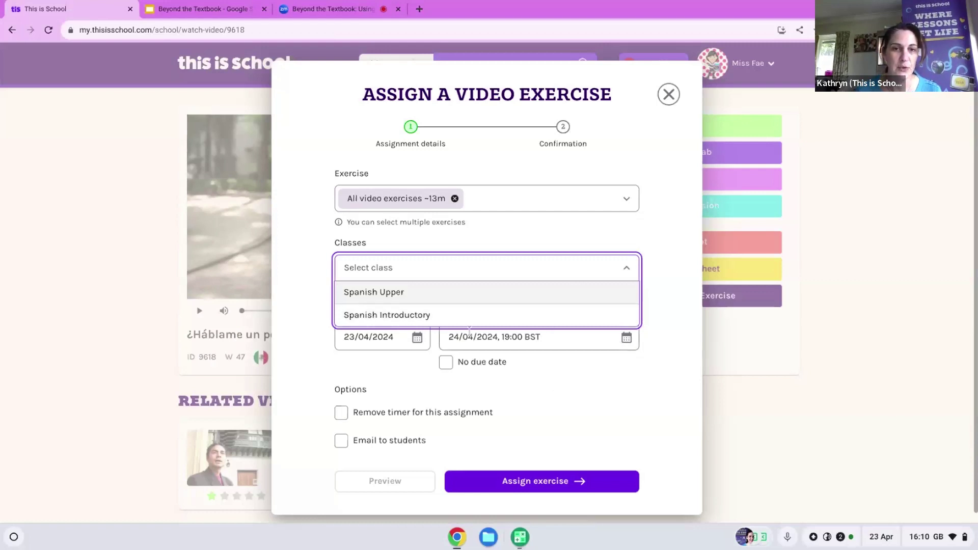
pyautogui.click(422, 294)
pyautogui.click(488, 376)
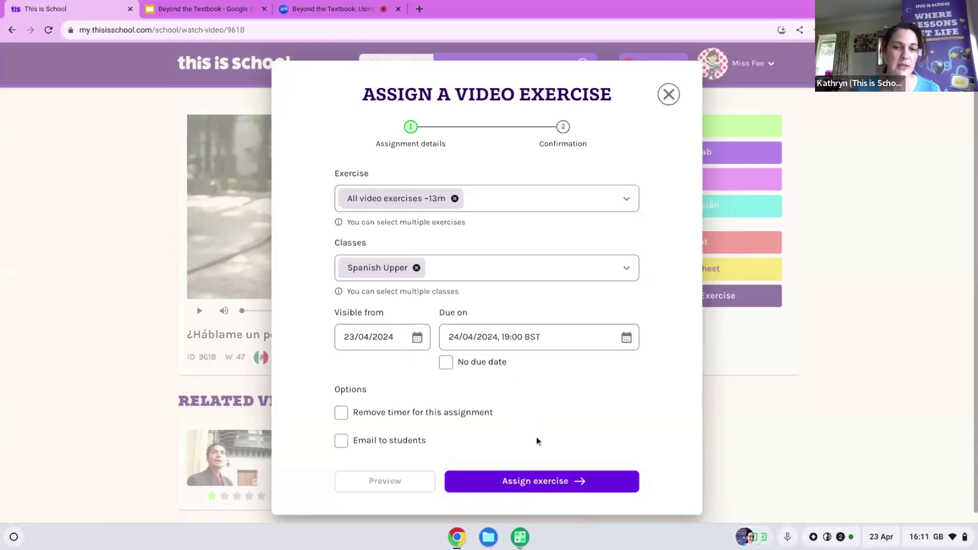
pyautogui.click(534, 488)
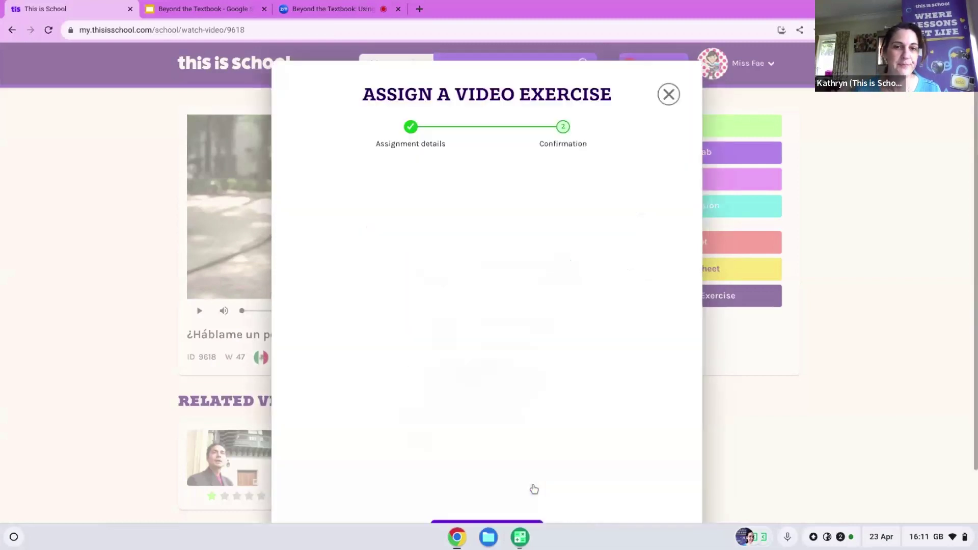
pyautogui.click(667, 96)
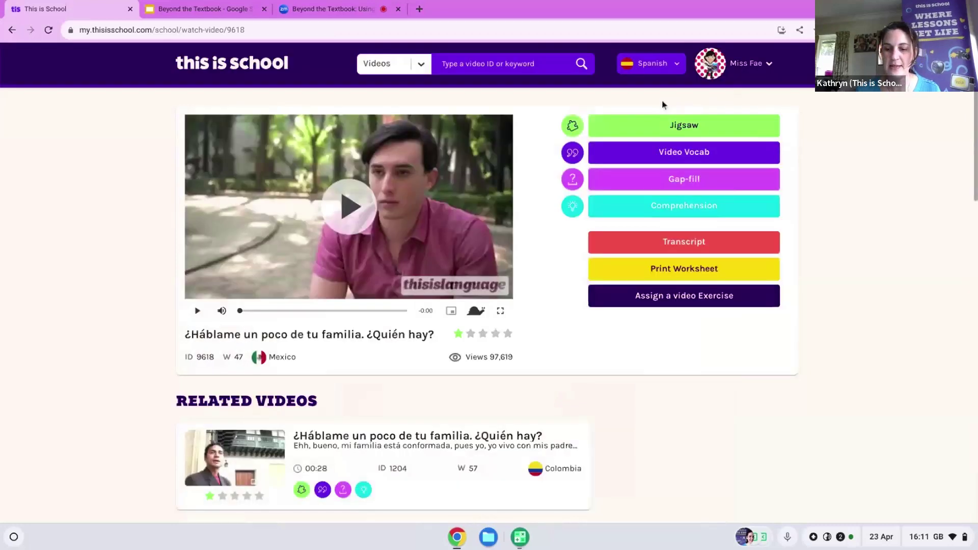
# View the Edexcel (Foundation) adverbs grammar modules and the assignment form for Adverbs of Place, closing the form without assigning it.
pyautogui.click(250, 71)
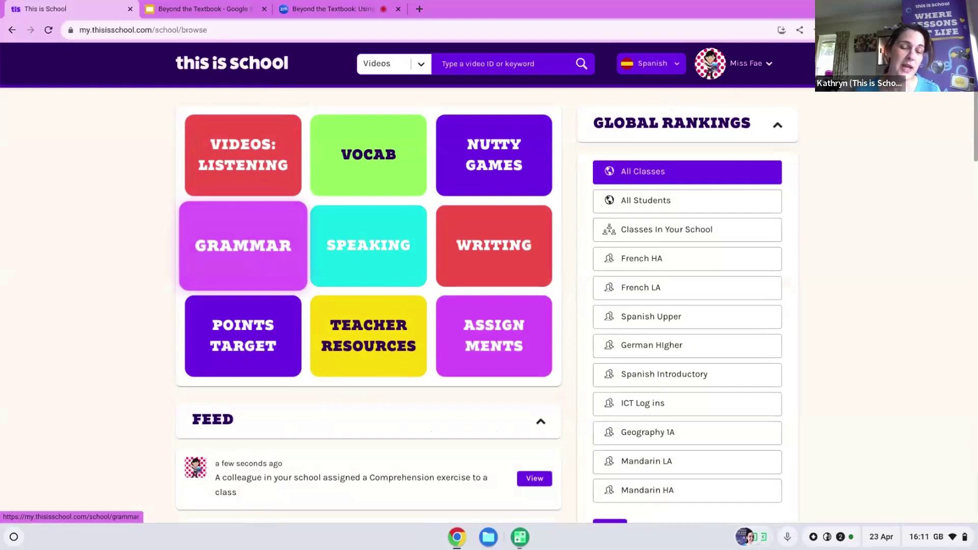
pyautogui.click(264, 251)
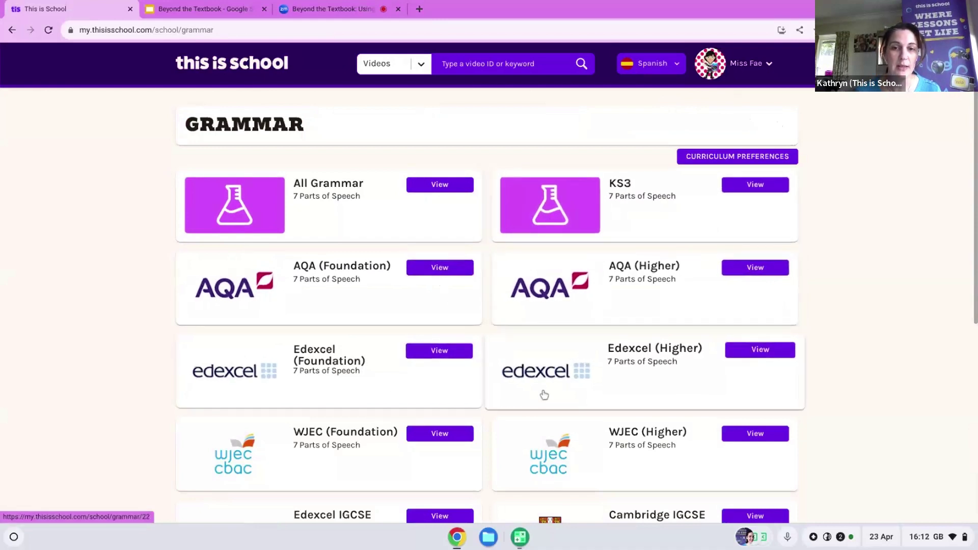
pyautogui.click(306, 356)
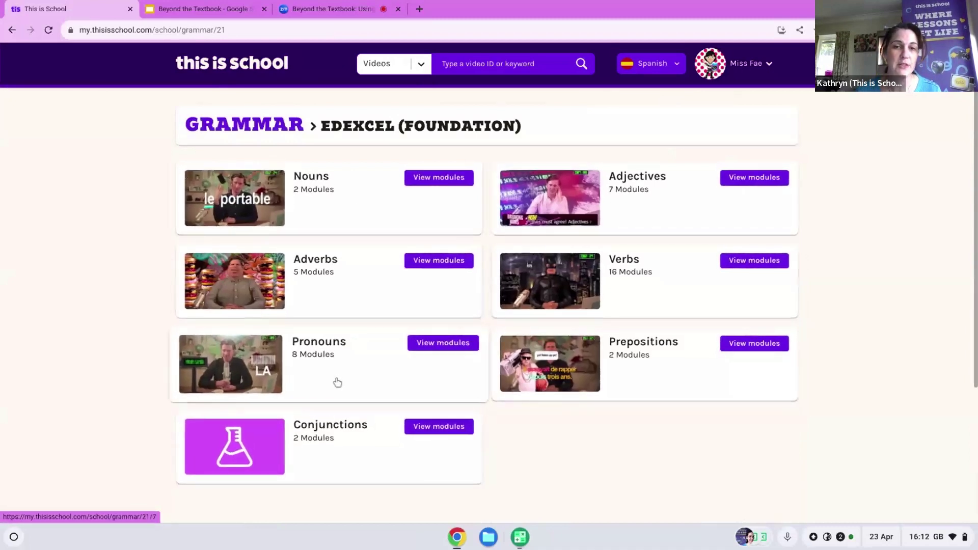
pyautogui.click(365, 285)
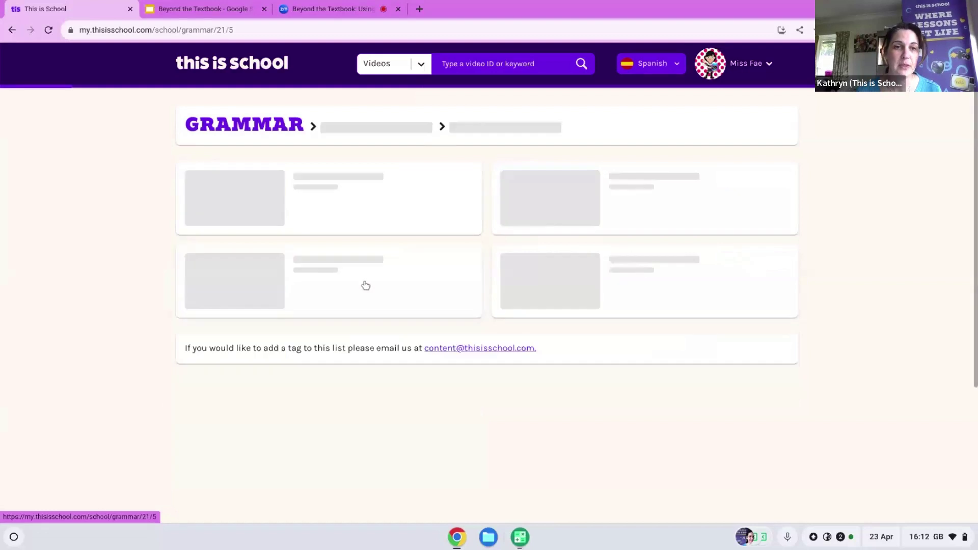
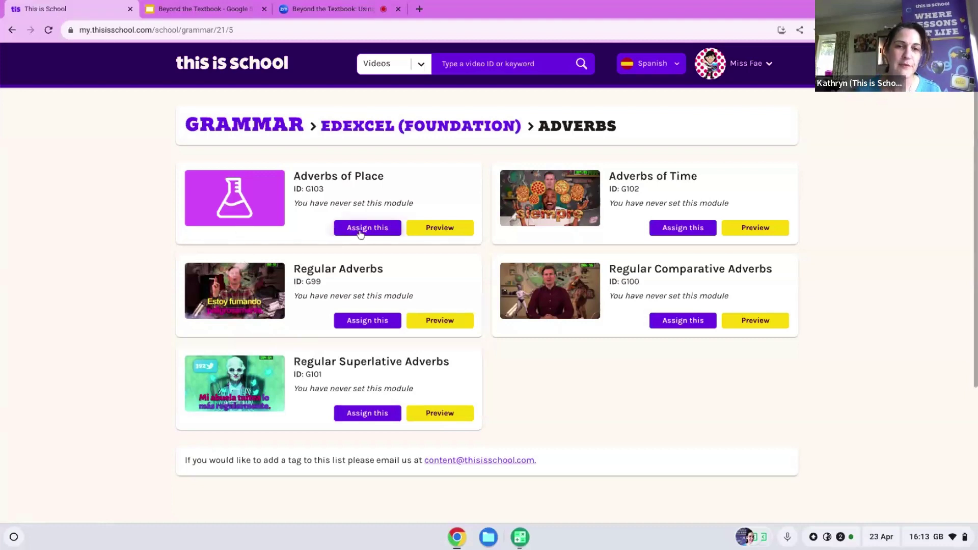
pyautogui.click(366, 233)
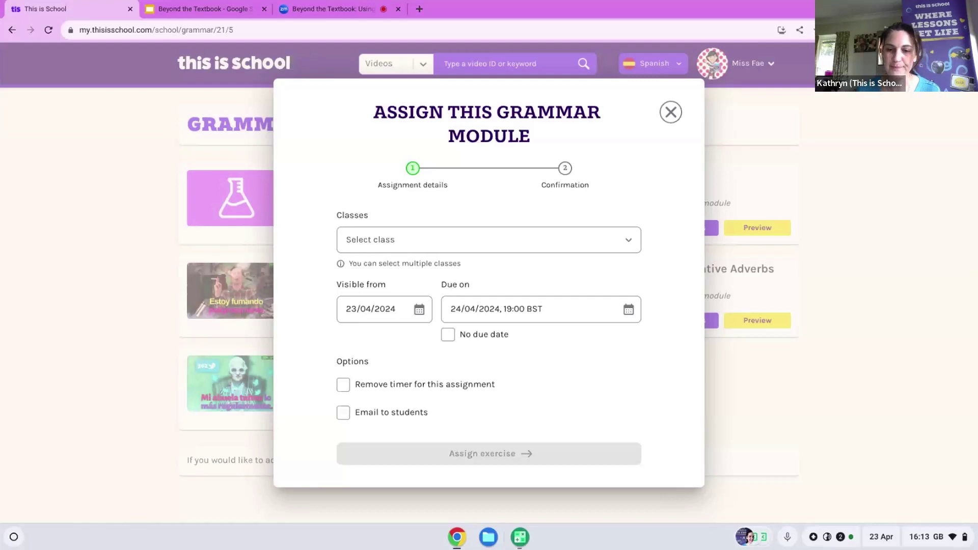
pyautogui.click(671, 113)
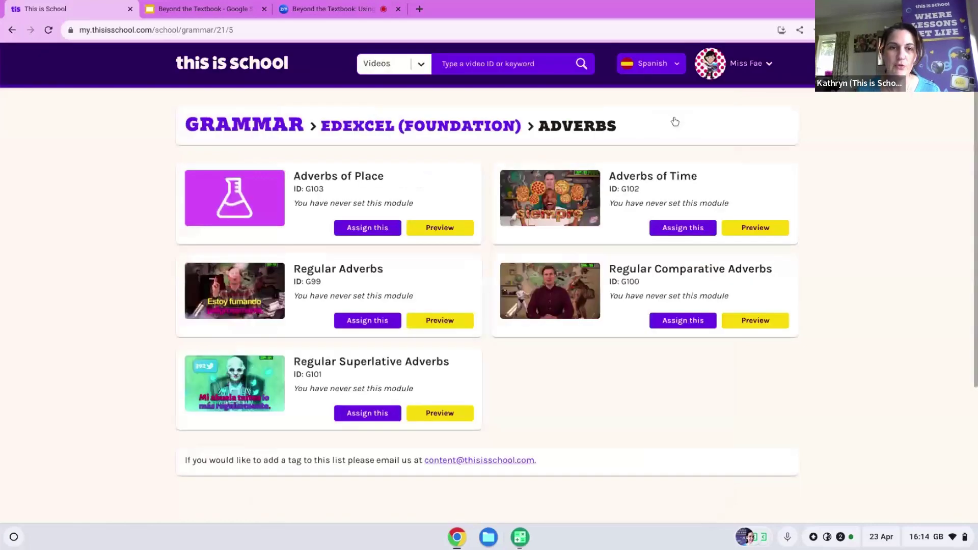
# Go back to the home page and view the speaking question prompts.
pyautogui.click(232, 63)
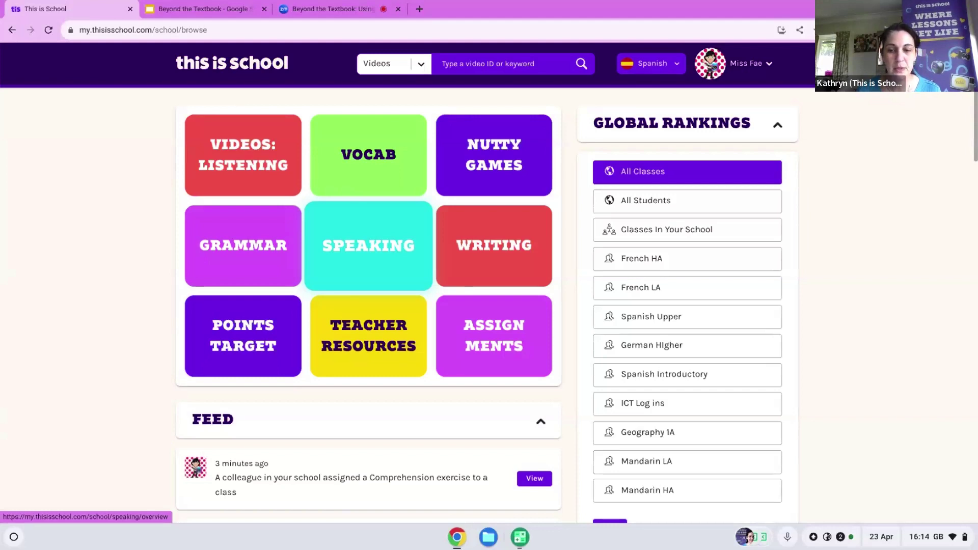
pyautogui.click(389, 269)
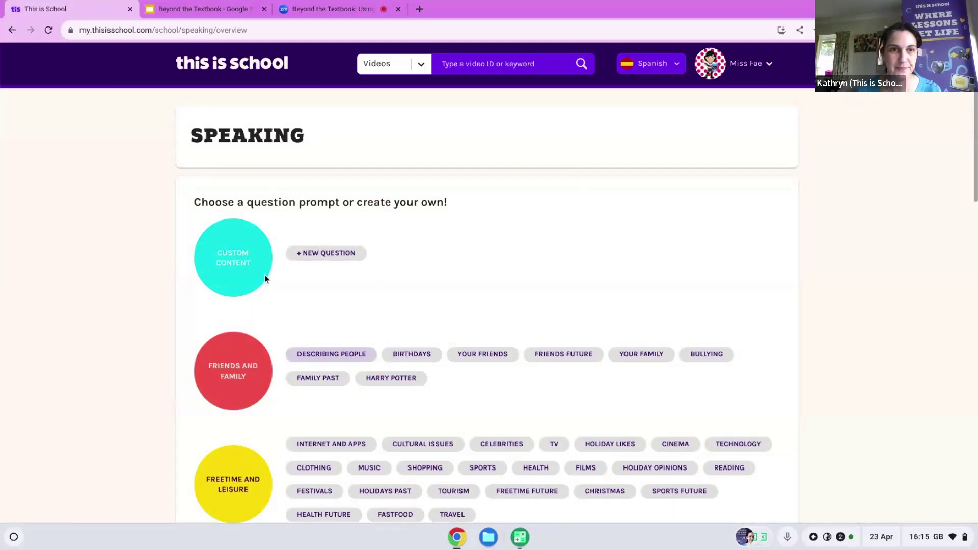
# View the results of the completed Definite Articles grammar assignment for the Spanish Upper class.
pyautogui.click(214, 65)
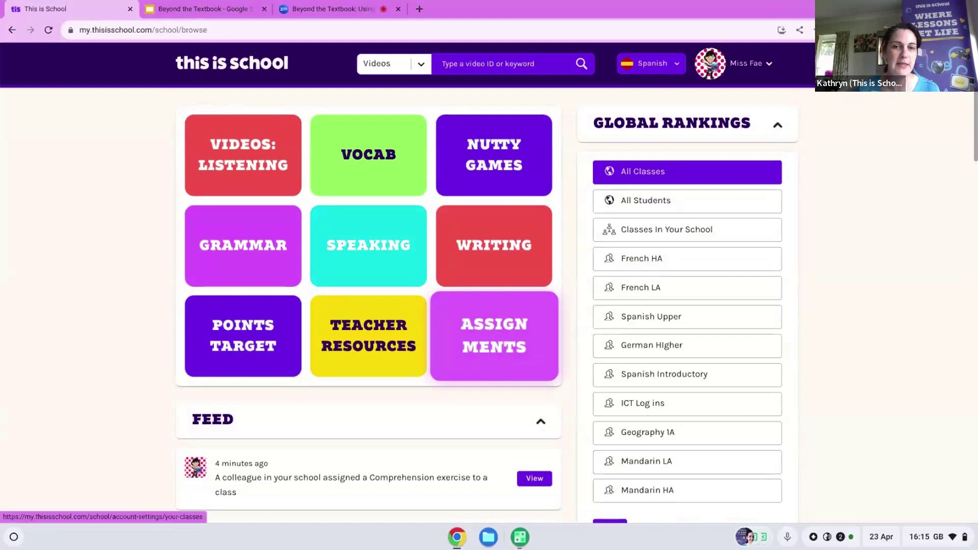
pyautogui.click(495, 339)
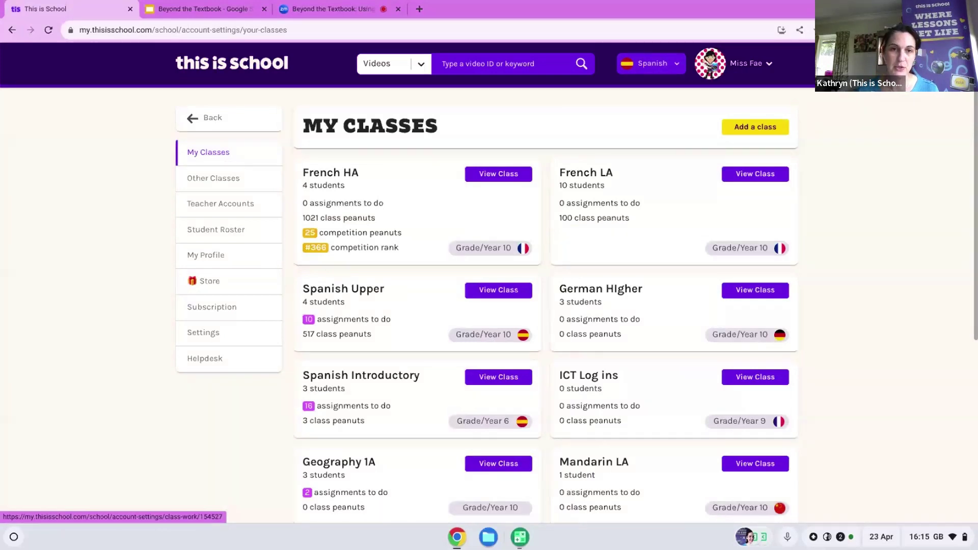
pyautogui.click(413, 304)
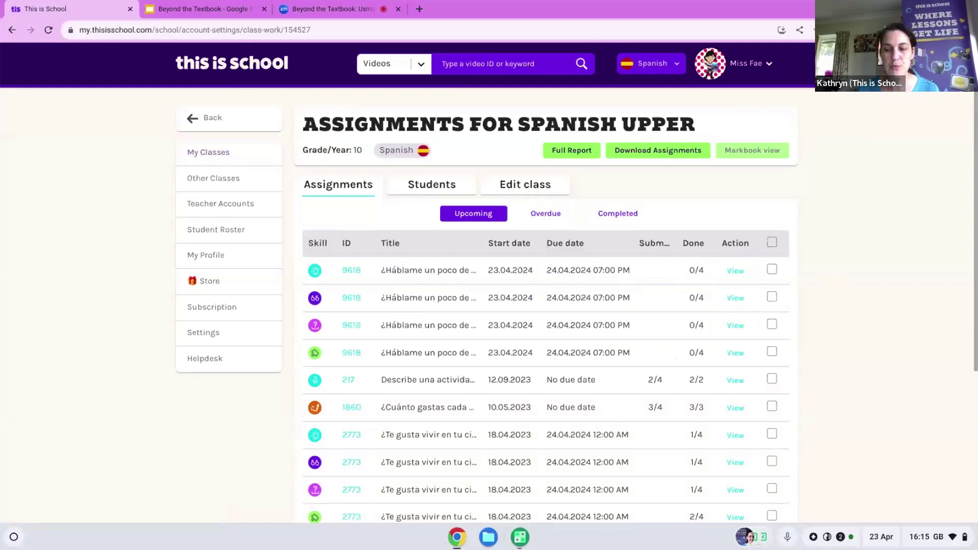
pyautogui.click(621, 218)
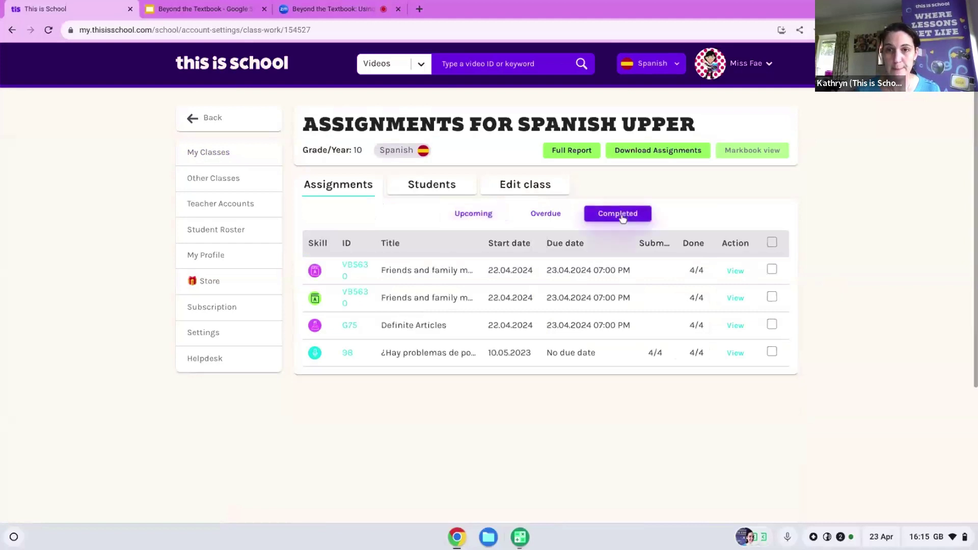
pyautogui.click(736, 328)
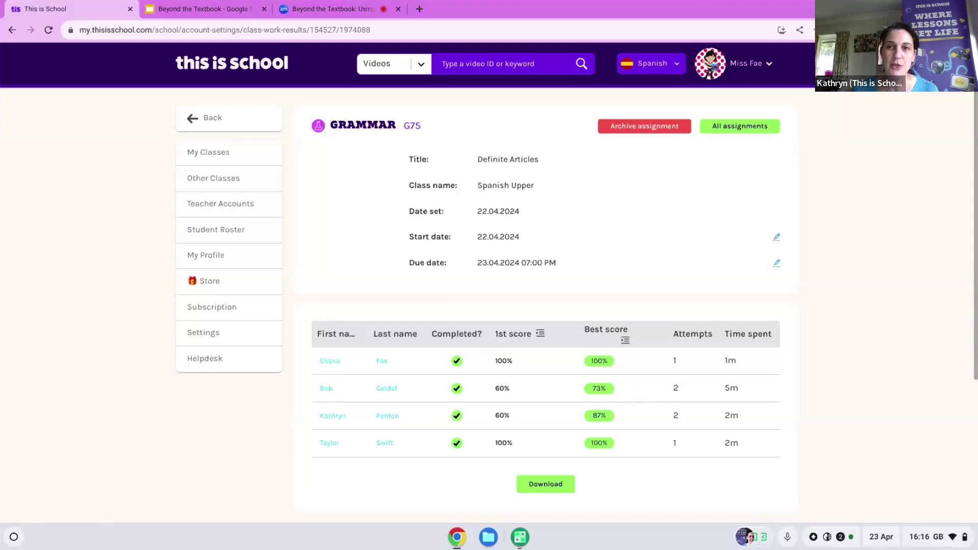
# Compare student scores for the two completed Friends and family assignments of Spanish Upper in the markbook view.
pyautogui.click(214, 118)
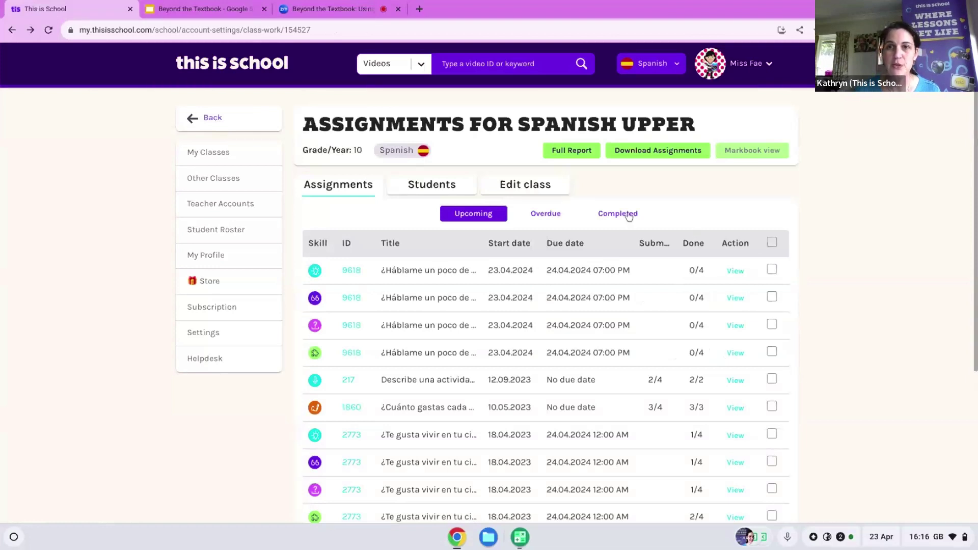
pyautogui.click(620, 214)
pyautogui.click(772, 271)
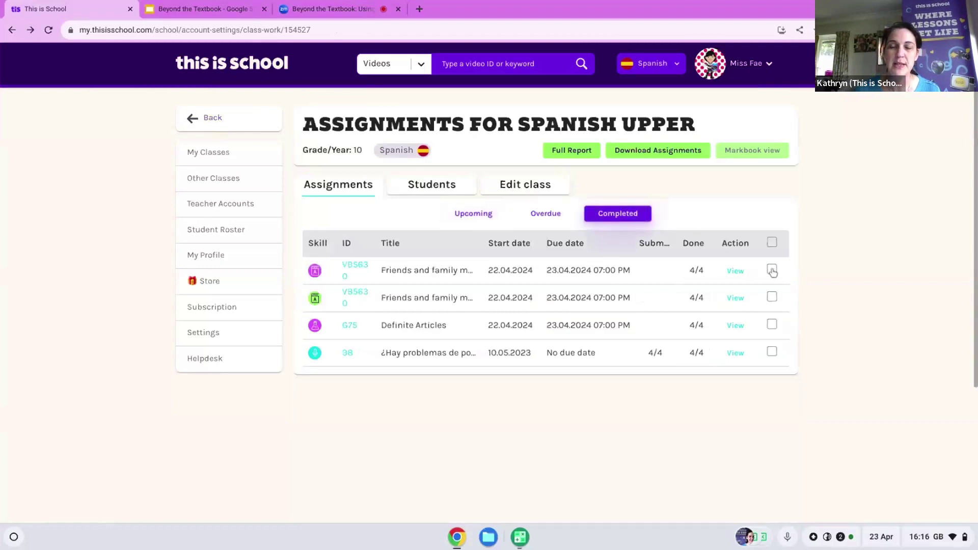
pyautogui.click(771, 298)
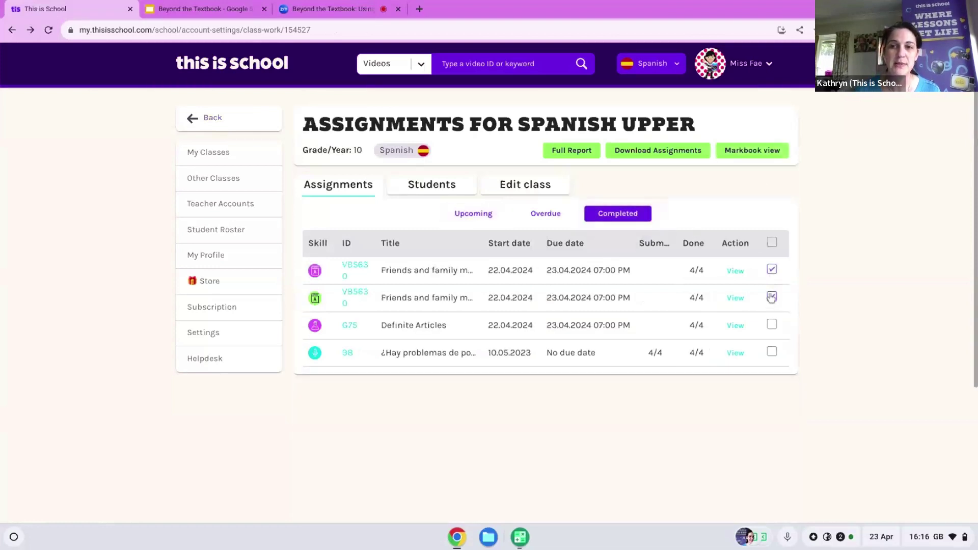
pyautogui.click(753, 152)
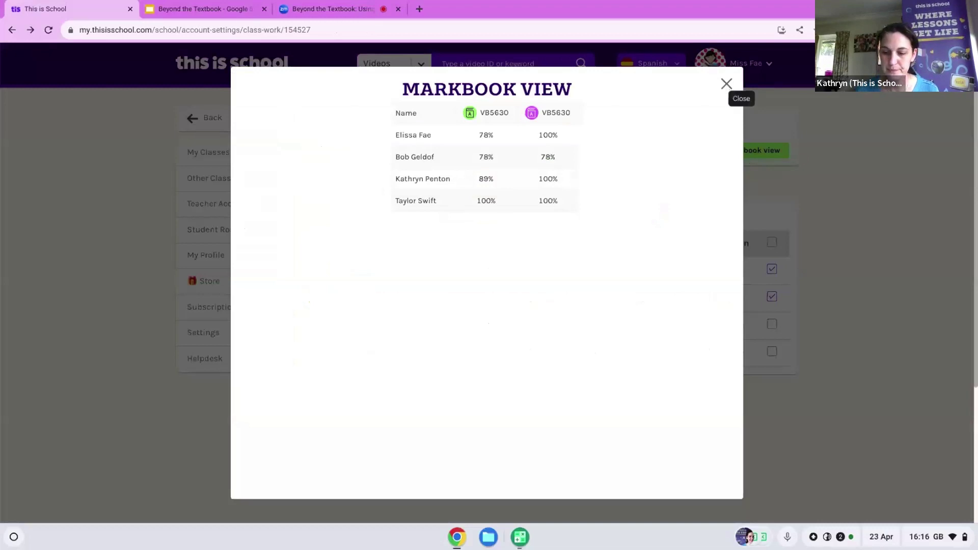
pyautogui.click(725, 84)
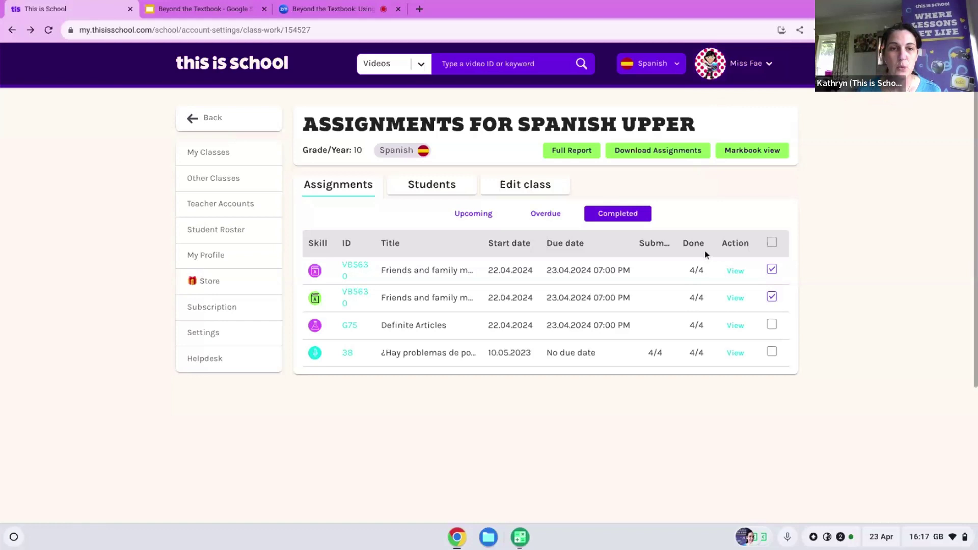
# View the words analysis for the completed Friends and family members 1 vocab matching assignment, then return to the class assignments.
pyautogui.click(736, 271)
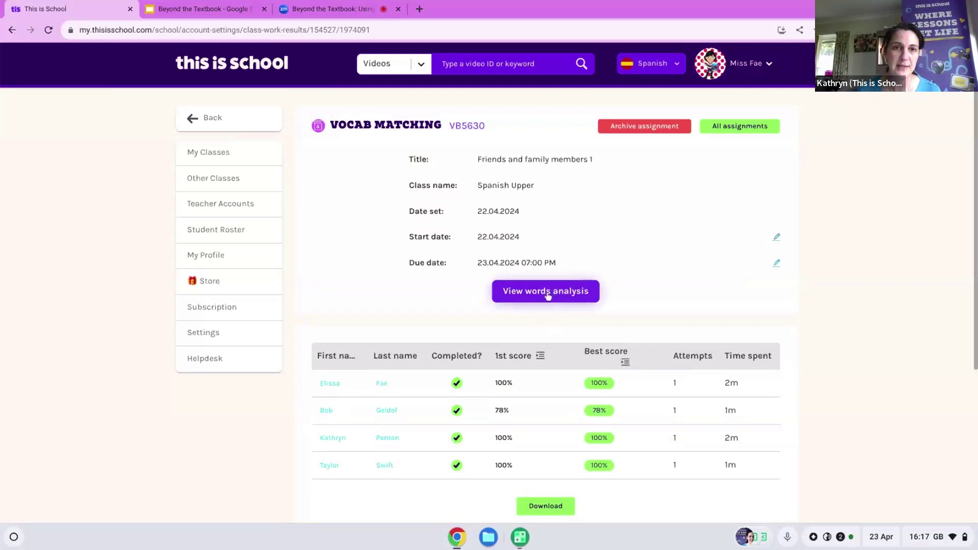
pyautogui.click(548, 294)
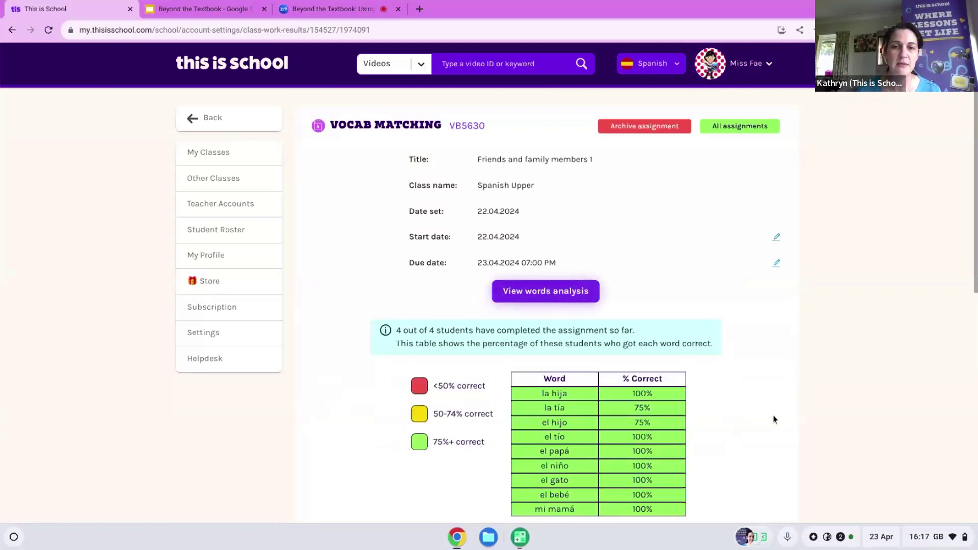
pyautogui.scroll(-2, 774, 420)
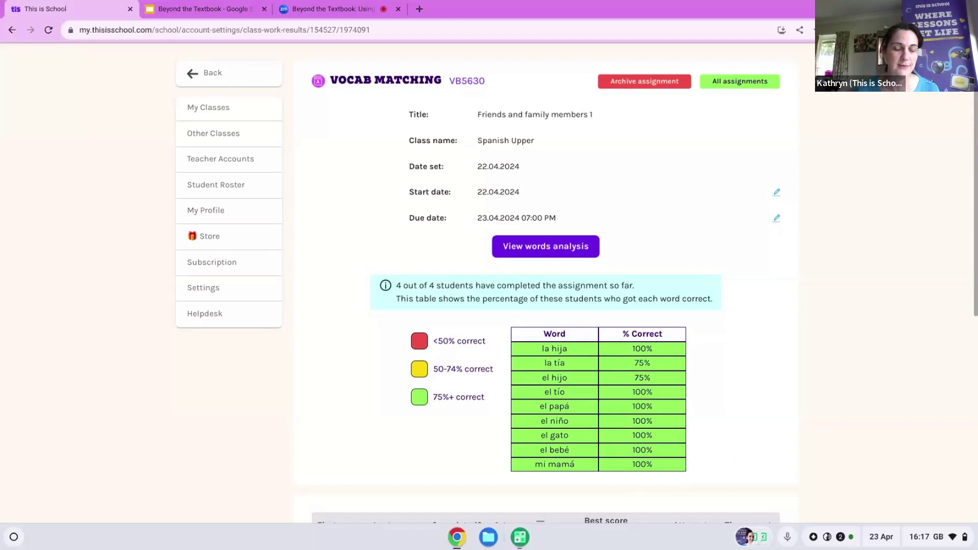
pyautogui.click(213, 74)
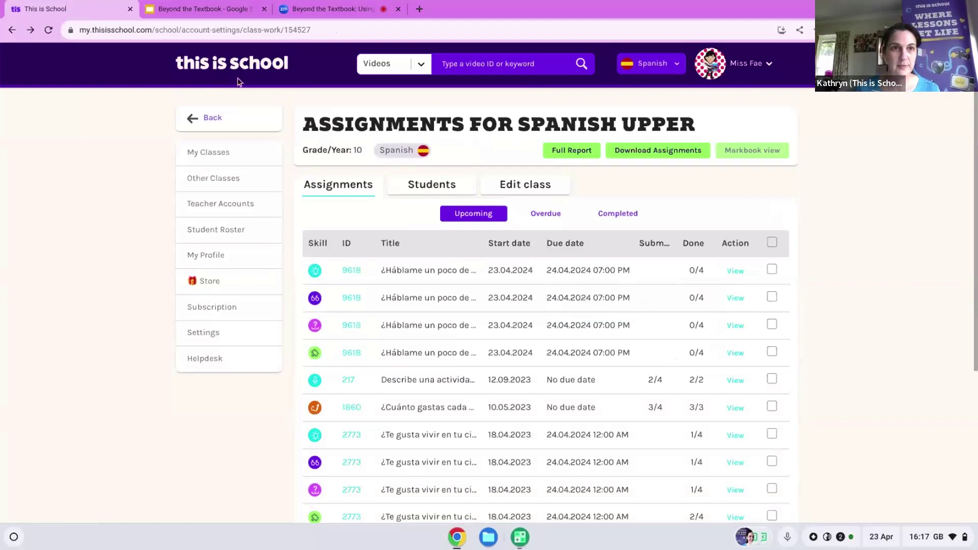
# Go to the home page and look through the Spanish teacher resources, from hypersheets to the getting started guides.
pyautogui.click(232, 70)
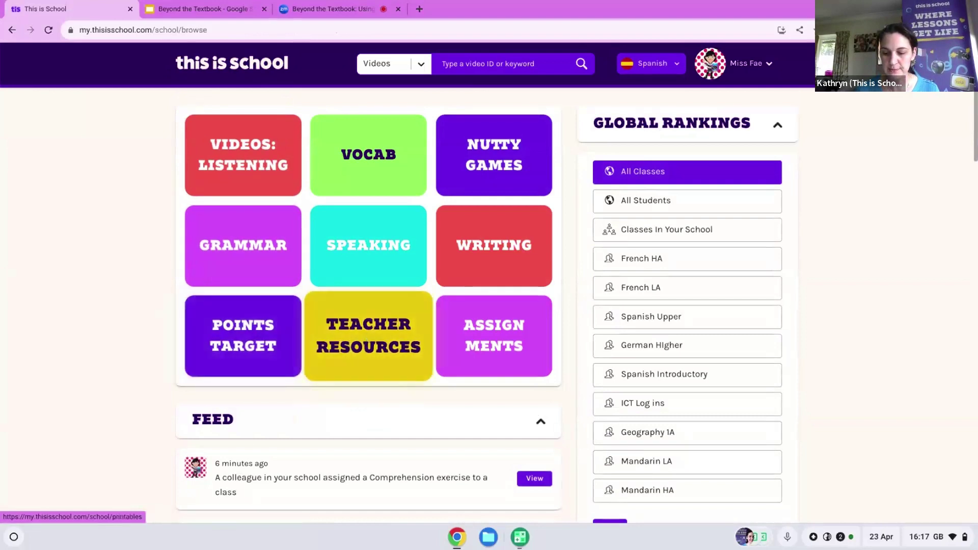
pyautogui.click(367, 340)
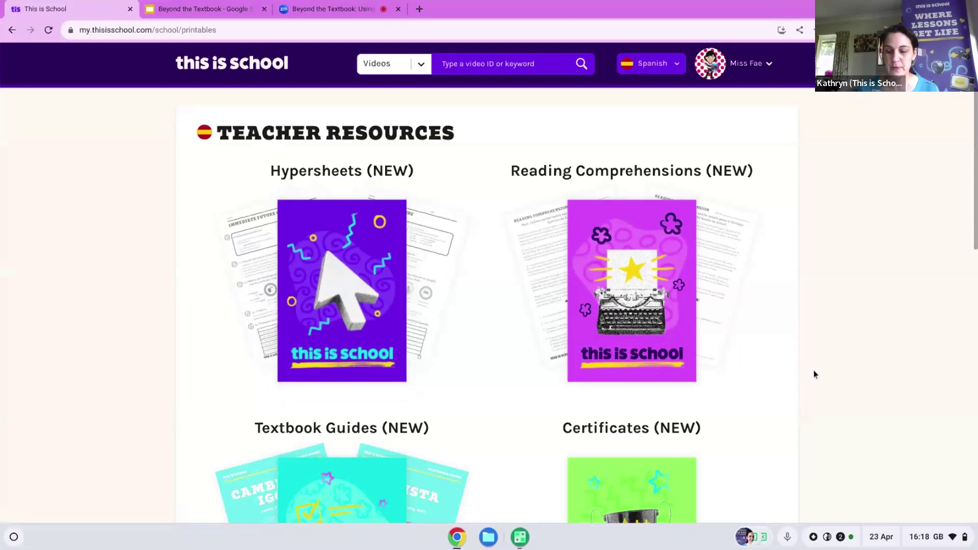
pyautogui.scroll(-4, 814, 374)
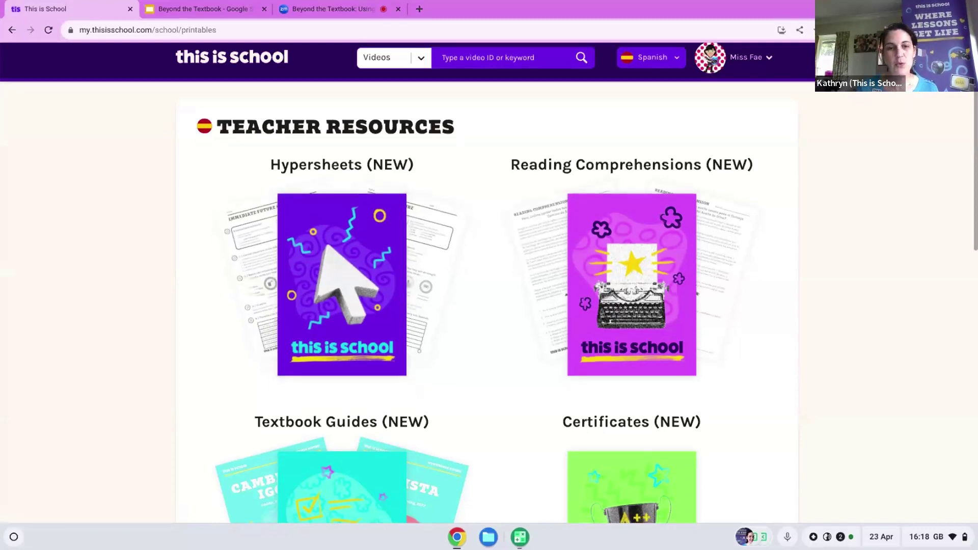
pyautogui.scroll(-1, 489, 282)
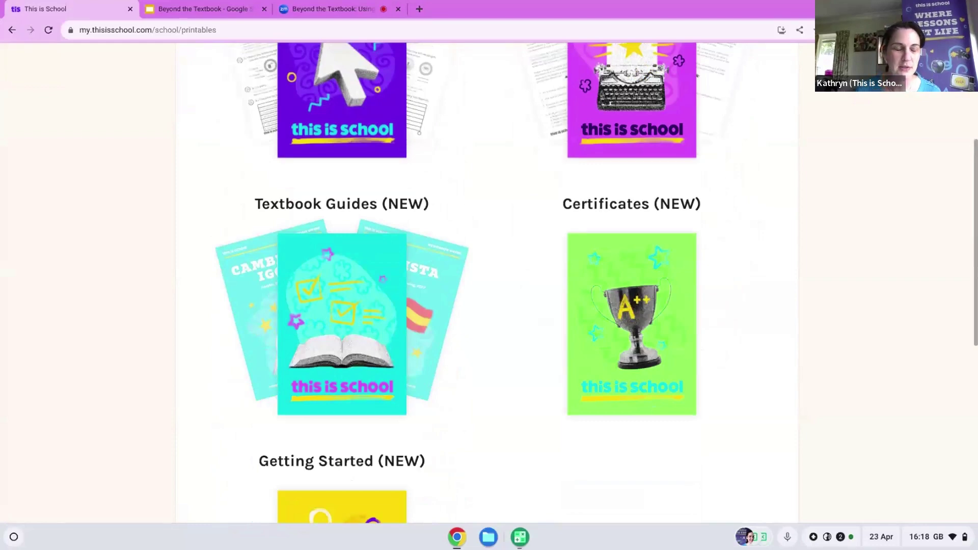
pyautogui.scroll(5, 489, 283)
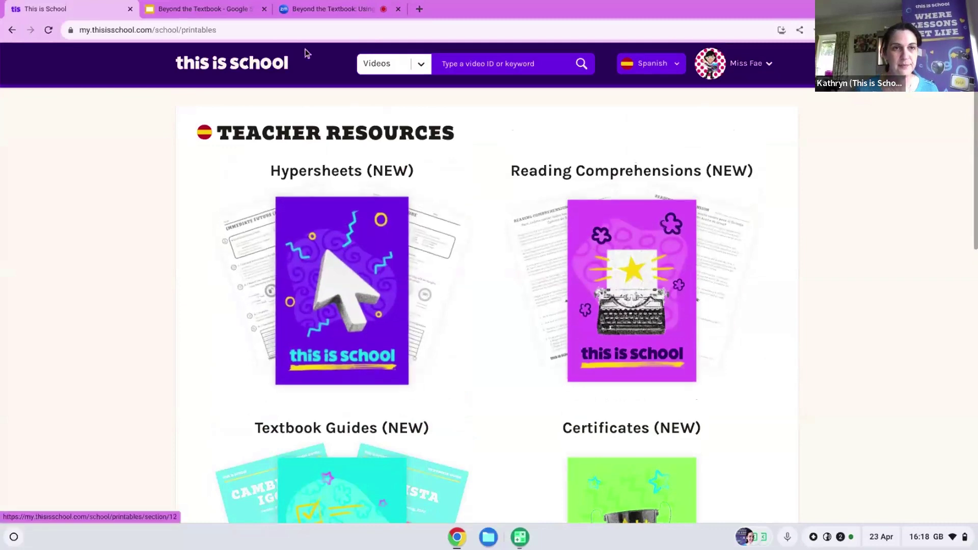
# View the Spanish custom word lists of the Nutty Tilez game and return to the home page.
pyautogui.click(232, 71)
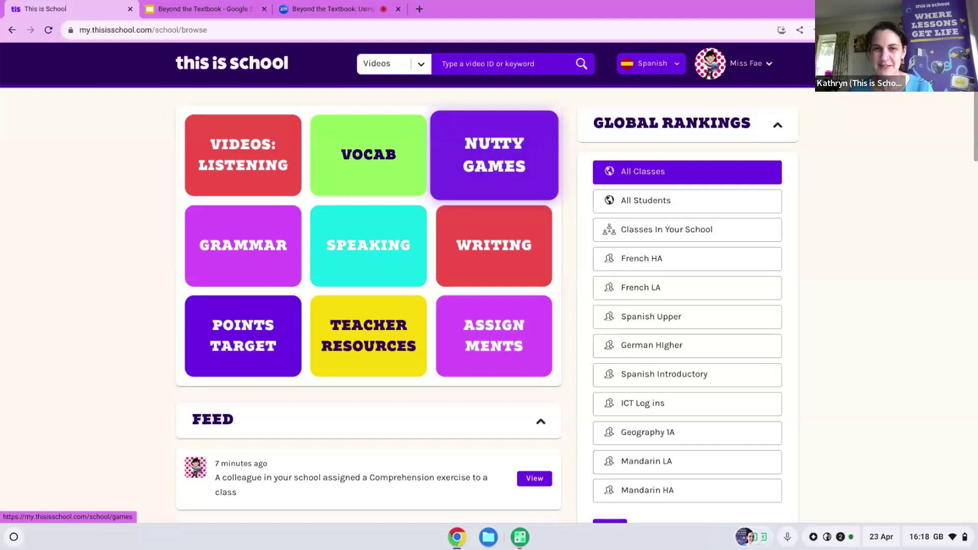
pyautogui.click(492, 163)
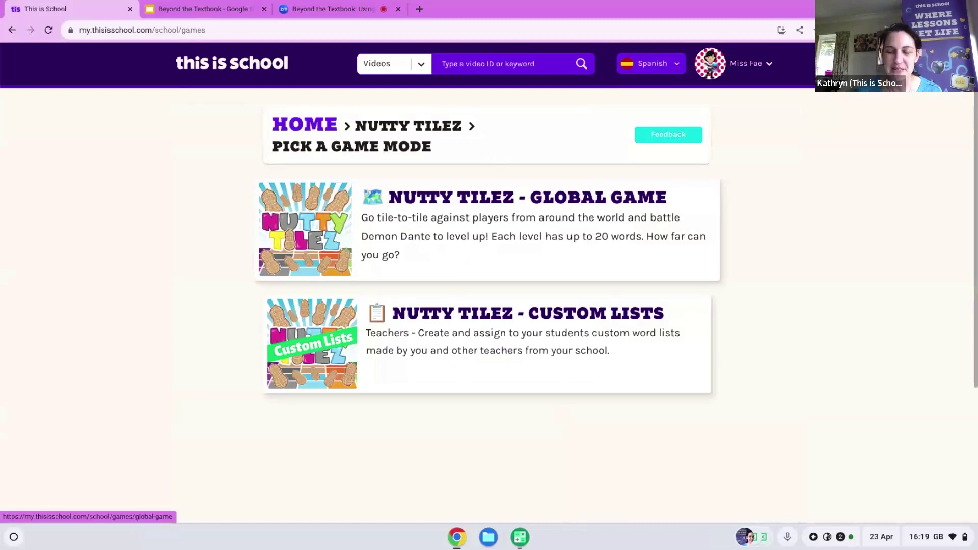
pyautogui.click(449, 330)
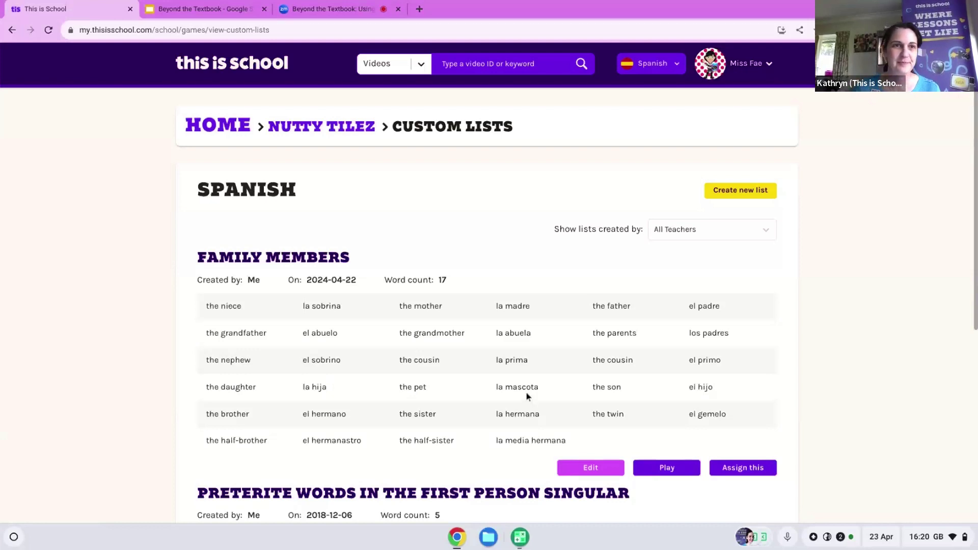
pyautogui.click(228, 74)
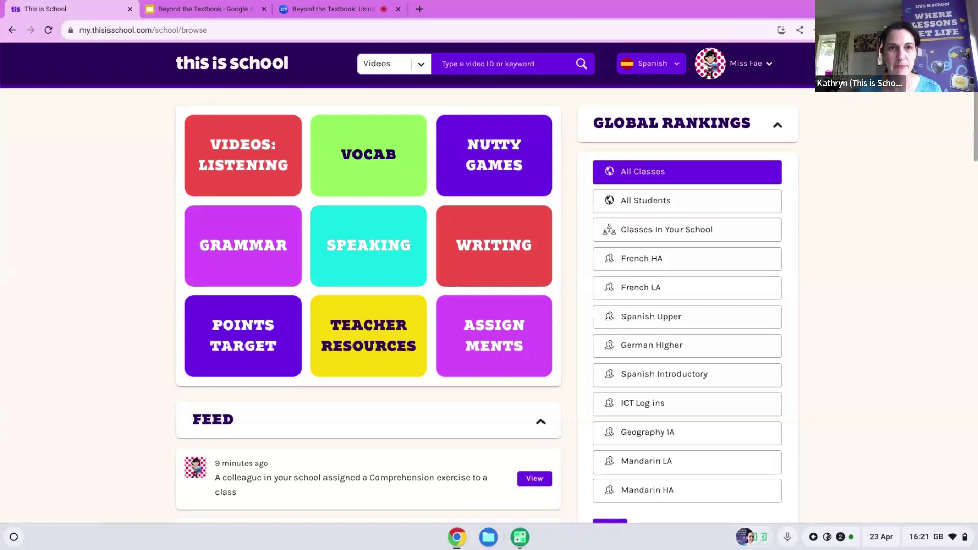
# Switch to the Beyond the Textbook presentation in Google Slides, present the "Why Authenticity?" slide and exit the slideshow.
pyautogui.click(217, 10)
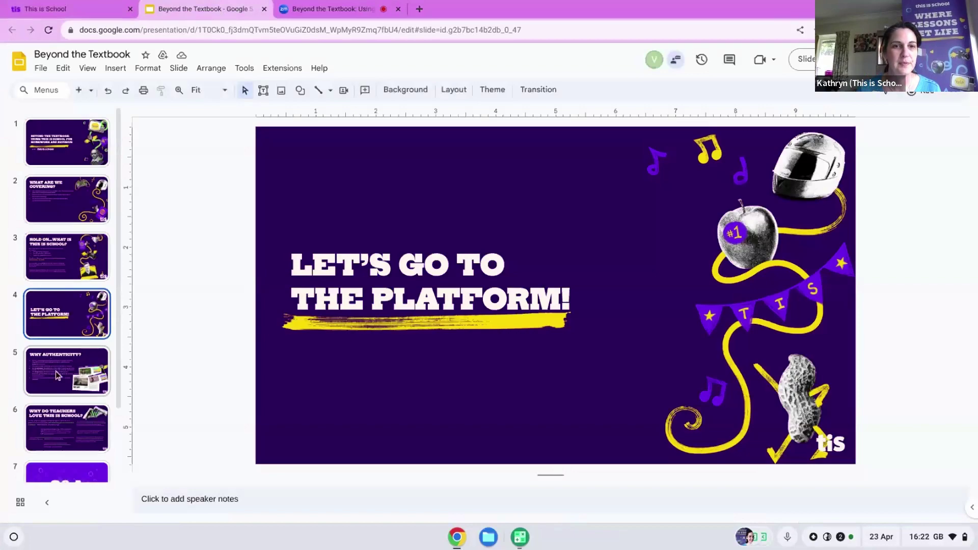
pyautogui.click(56, 375)
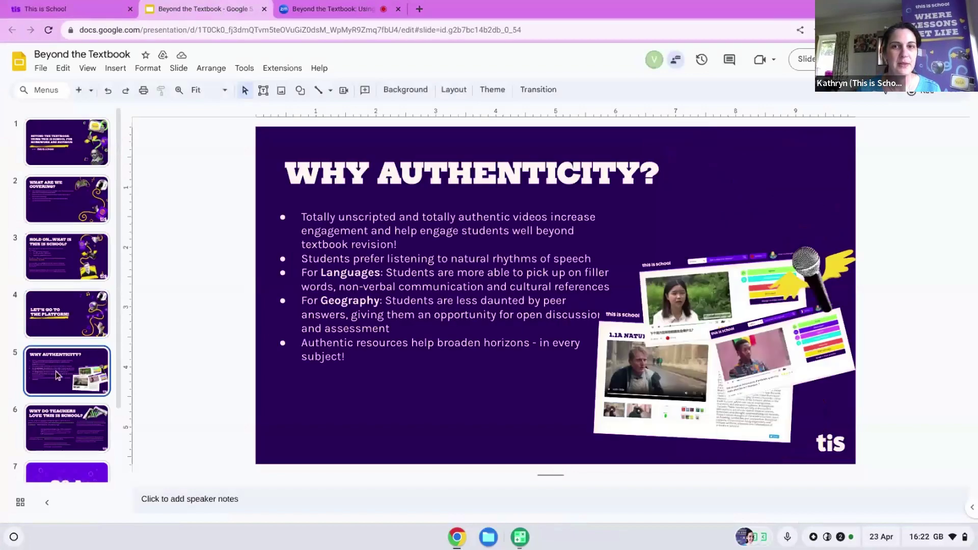
pyautogui.click(803, 59)
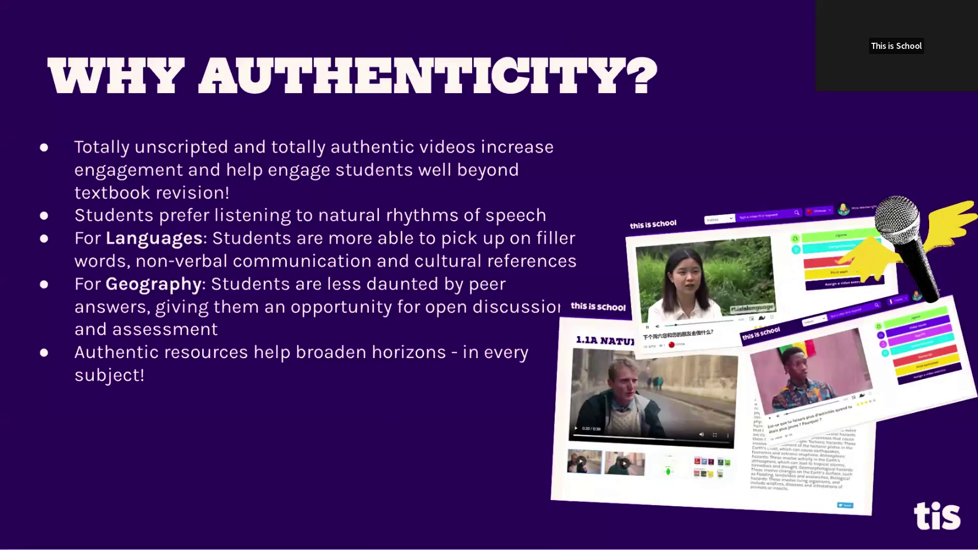
pyautogui.press('Escape')
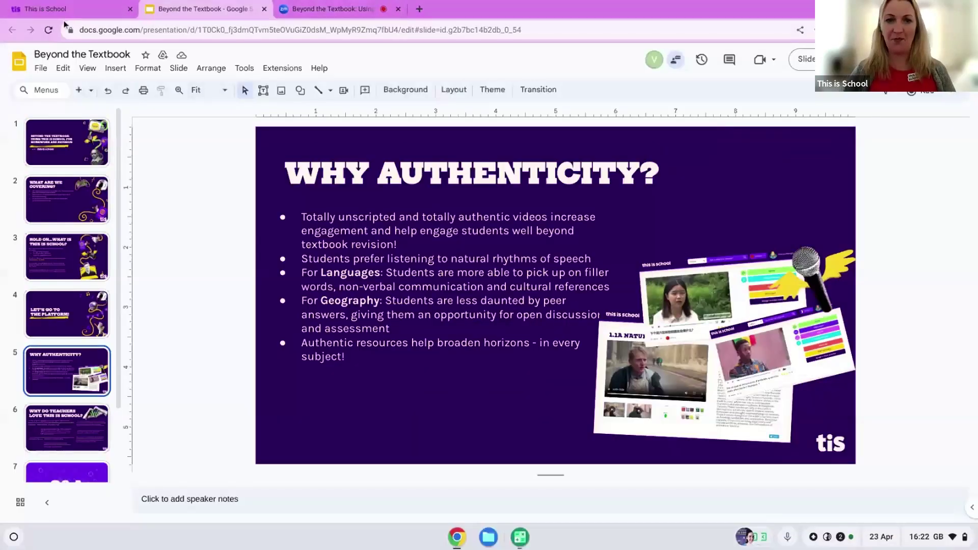
# Switch back to This is School and open the results of Spanish Upper's upcoming writing assignment 1860.
pyautogui.click(68, 10)
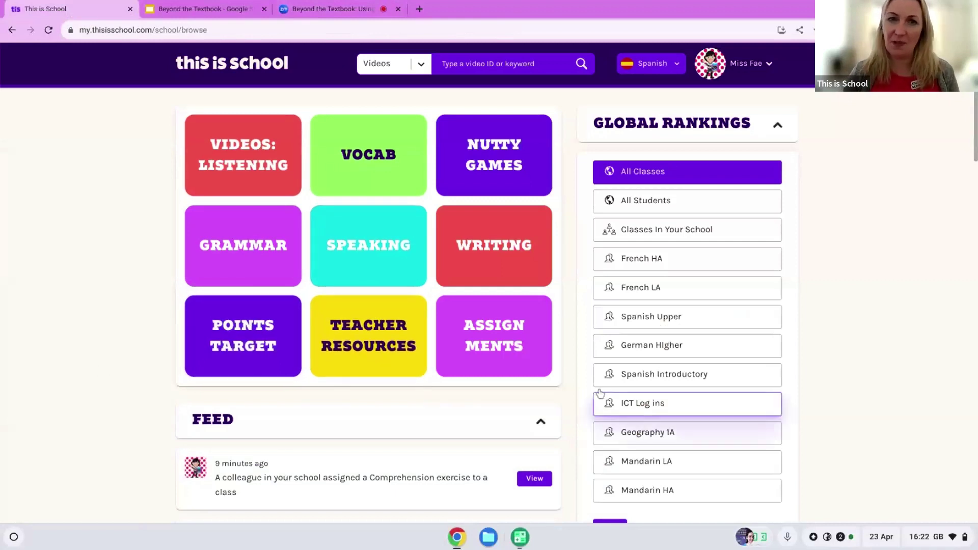
pyautogui.click(482, 340)
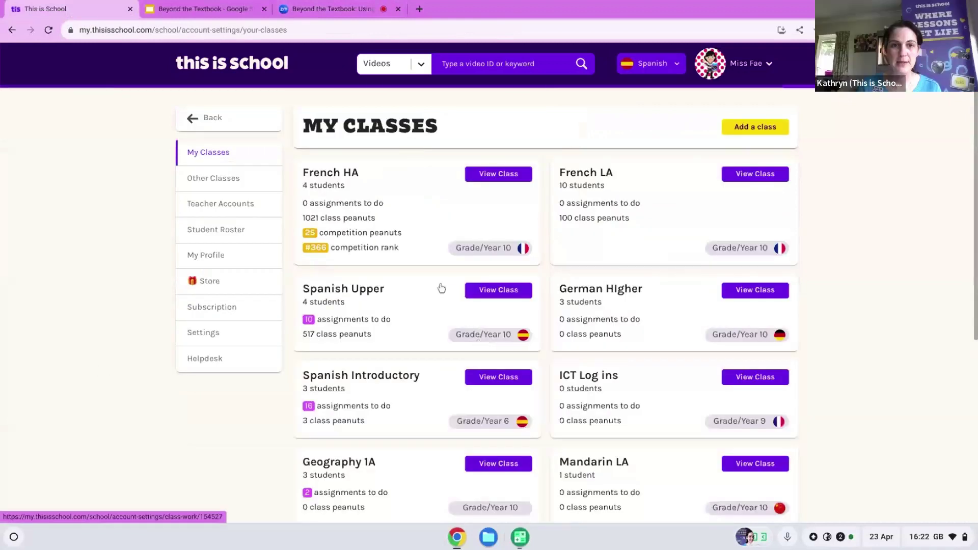
pyautogui.click(421, 301)
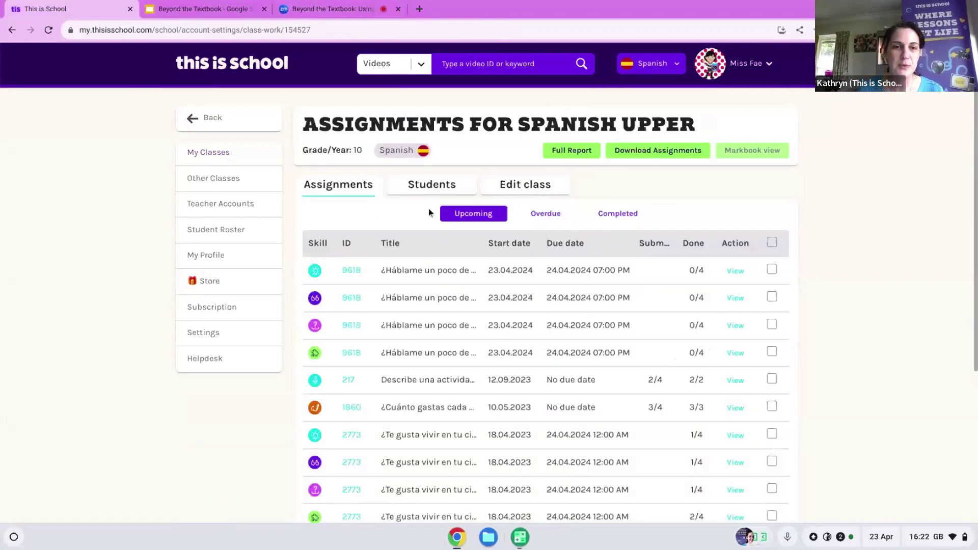
pyautogui.scroll(-3, 846, 326)
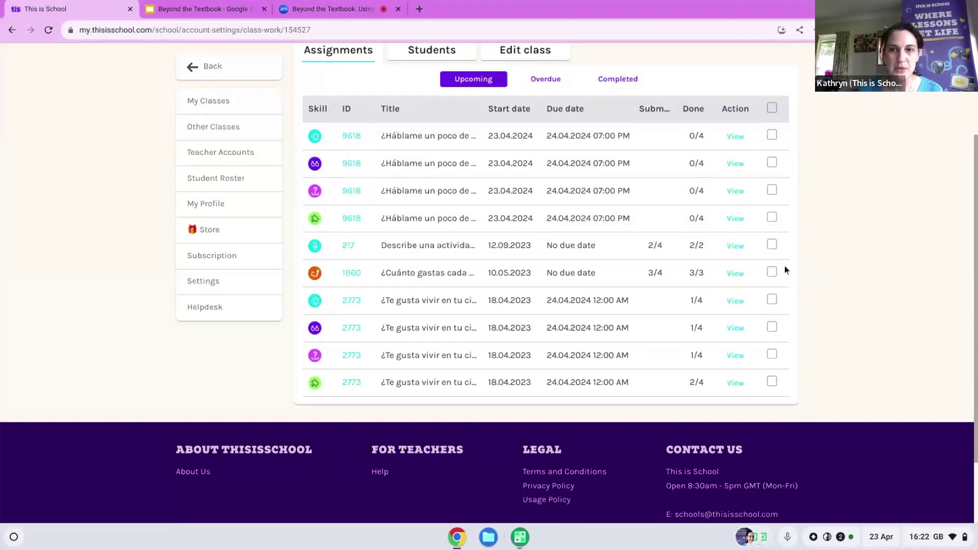
pyautogui.click(729, 276)
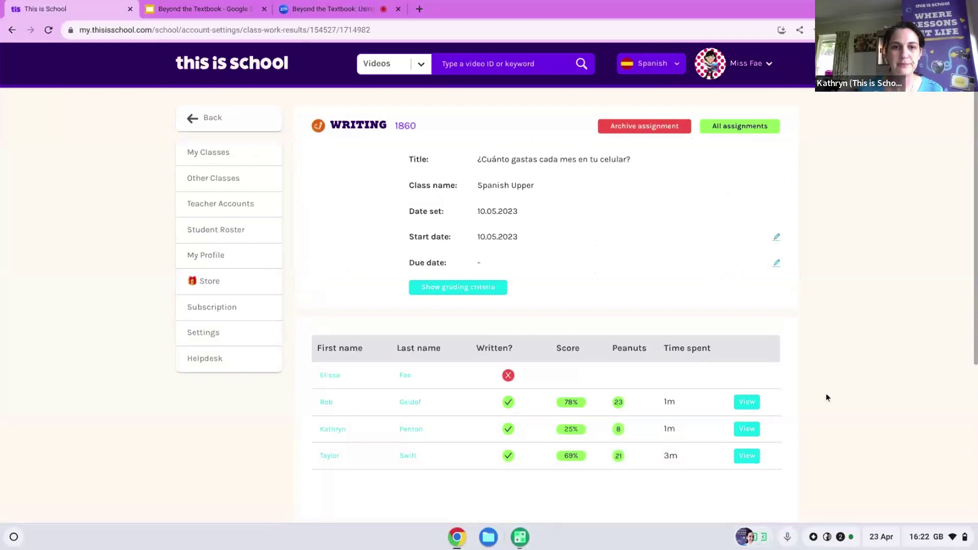
# Show the grading criteria of the writing assignment and view them together with the students' scores.
pyautogui.scroll(-2, 826, 394)
pyautogui.scroll(1, 720, 415)
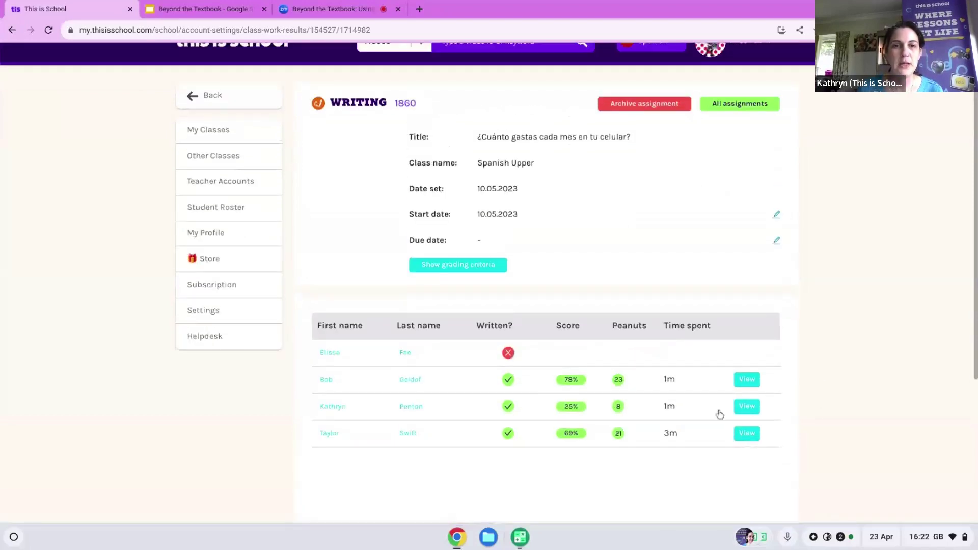
pyautogui.click(476, 265)
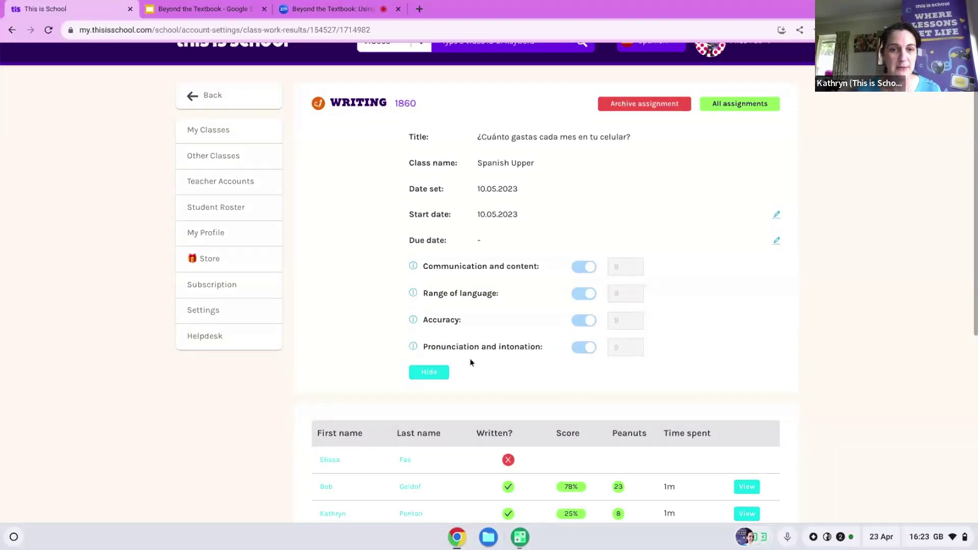
pyautogui.scroll(-2, 456, 402)
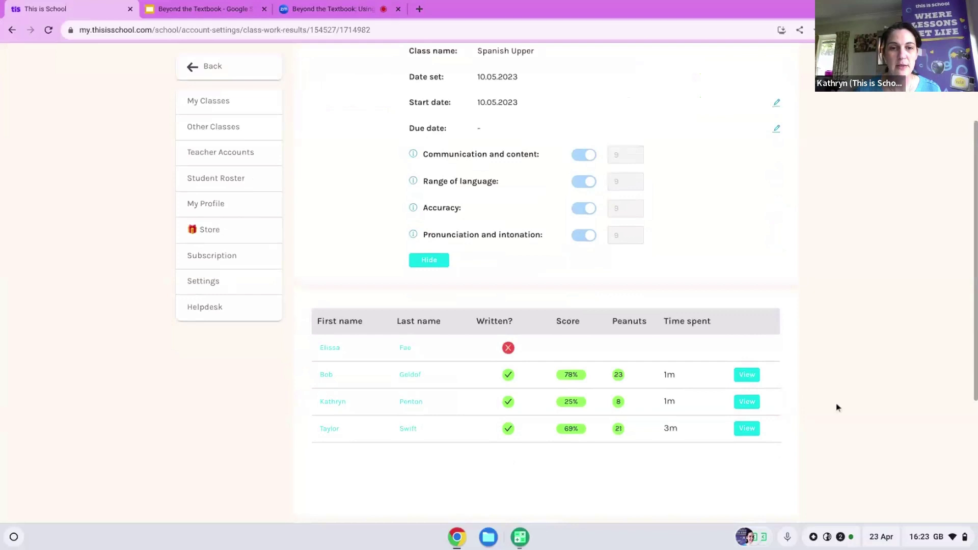
# Grade the writing of the student scored 69% with Communication and content 7, Range of language 7, Accuracy 5 and Pronunciation and intonation 6.
pyautogui.click(740, 429)
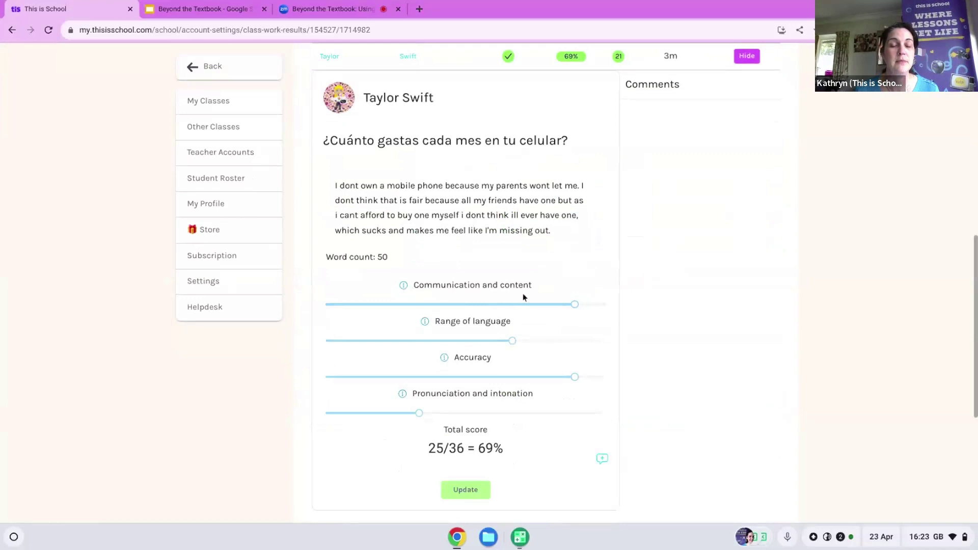
pyautogui.click(534, 306)
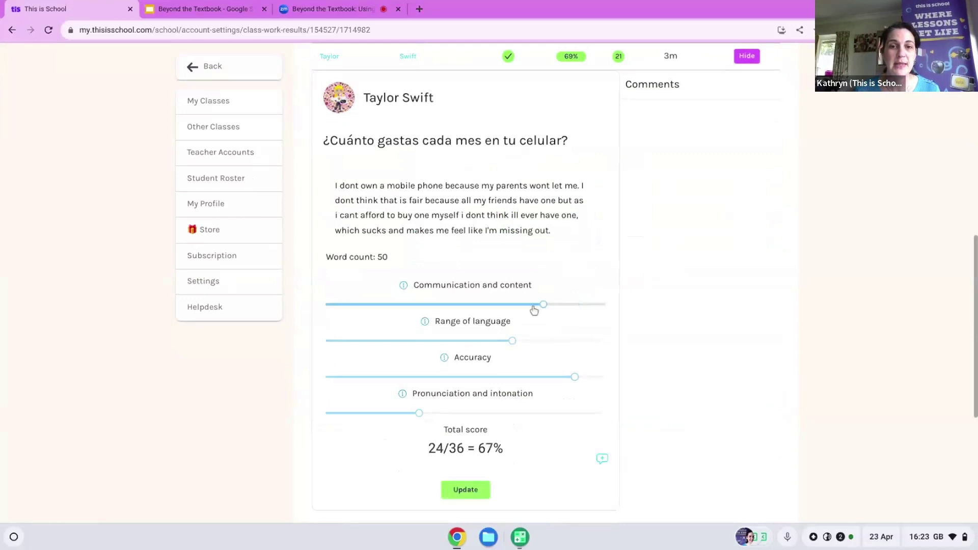
pyautogui.click(535, 342)
pyautogui.click(471, 377)
pyautogui.click(523, 414)
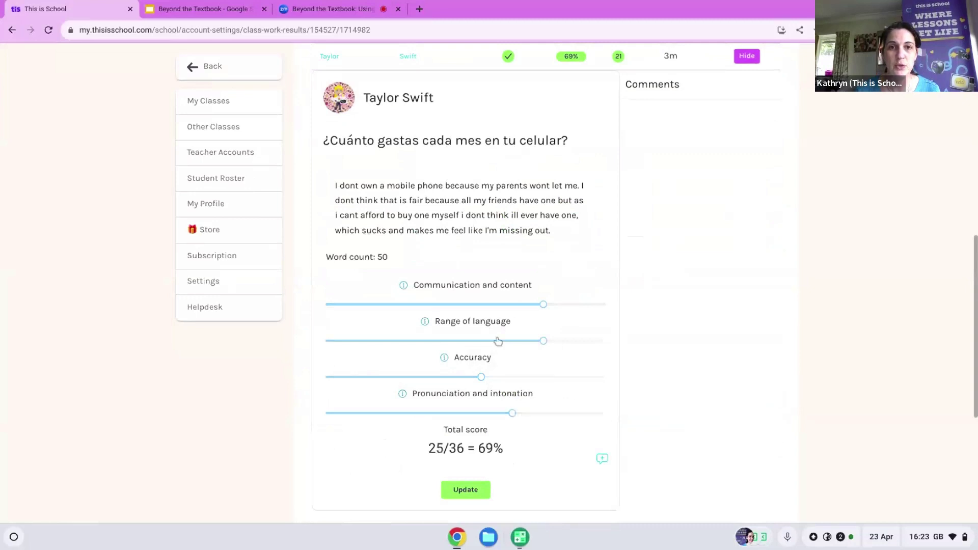
# Open a correction comment on the word "because" in the student's written answer without entering any text.
pyautogui.moveTo(445, 186); pyautogui.dragTo(481, 189)
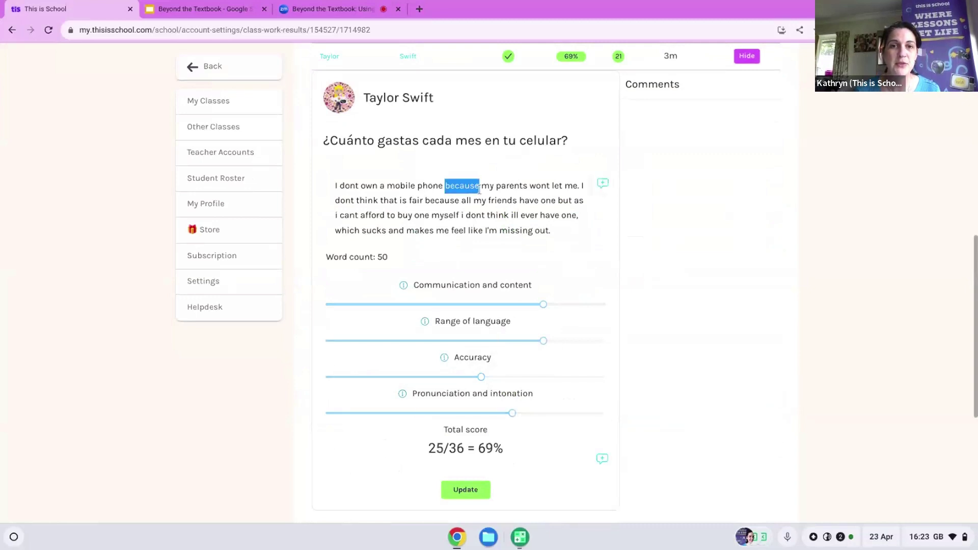
pyautogui.click(603, 185)
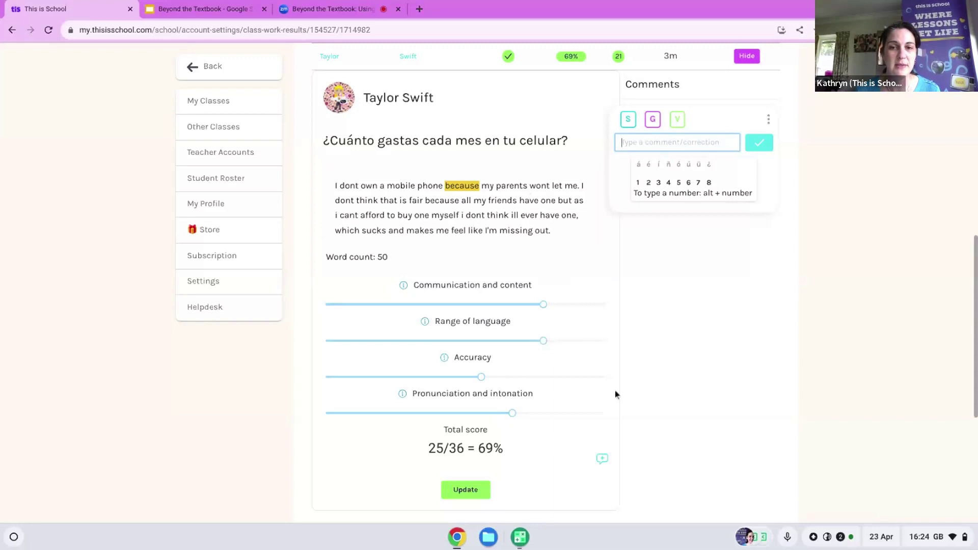
pyautogui.click(650, 493)
# Save the updated grades for the student's writing and reopen the answer to review its criteria scores and comments.
pyautogui.scroll(-2, 650, 493)
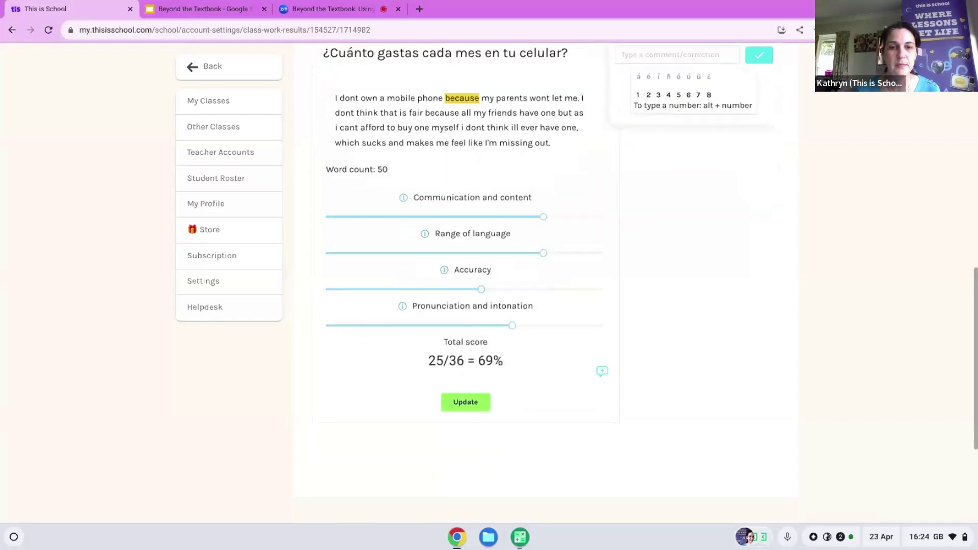
pyautogui.click(475, 403)
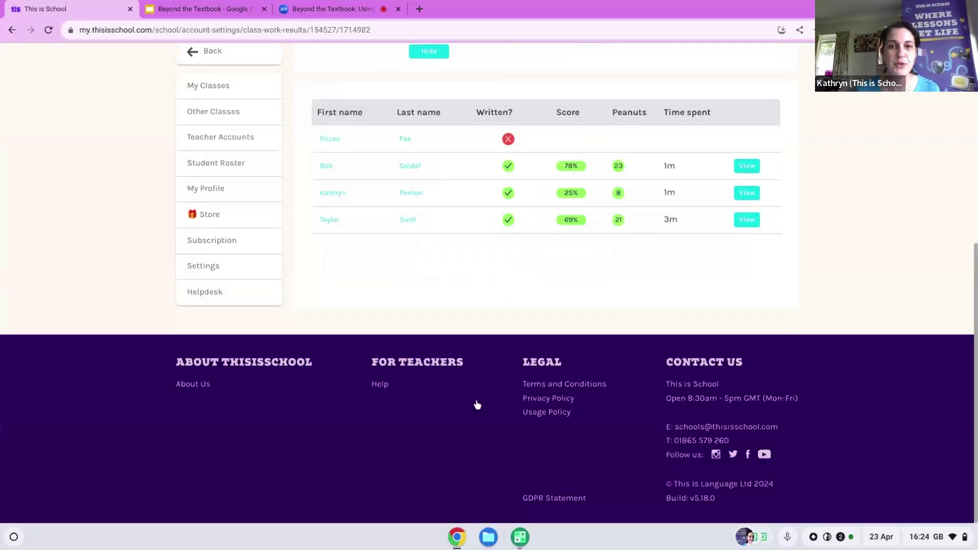
pyautogui.click(745, 220)
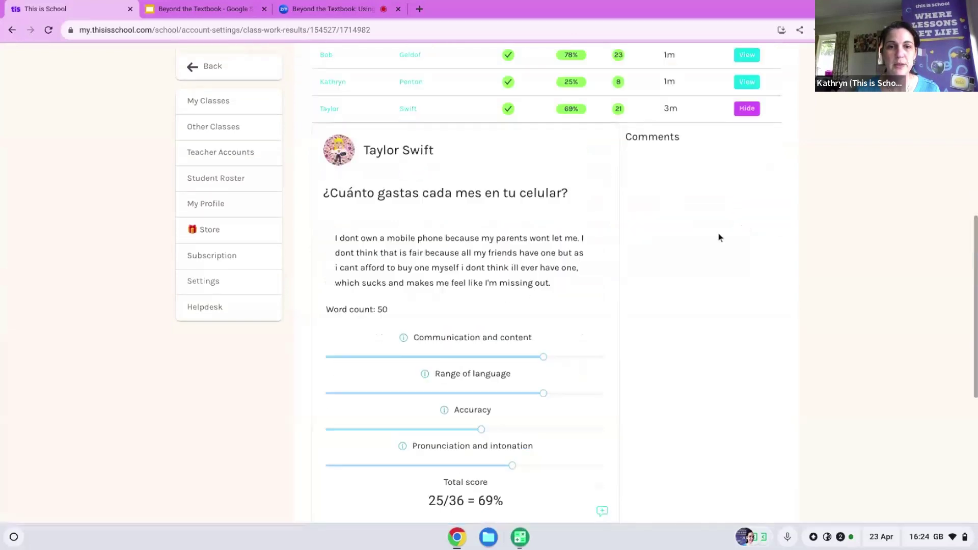
pyautogui.scroll(-1, 650, 314)
pyautogui.scroll(-2, 627, 326)
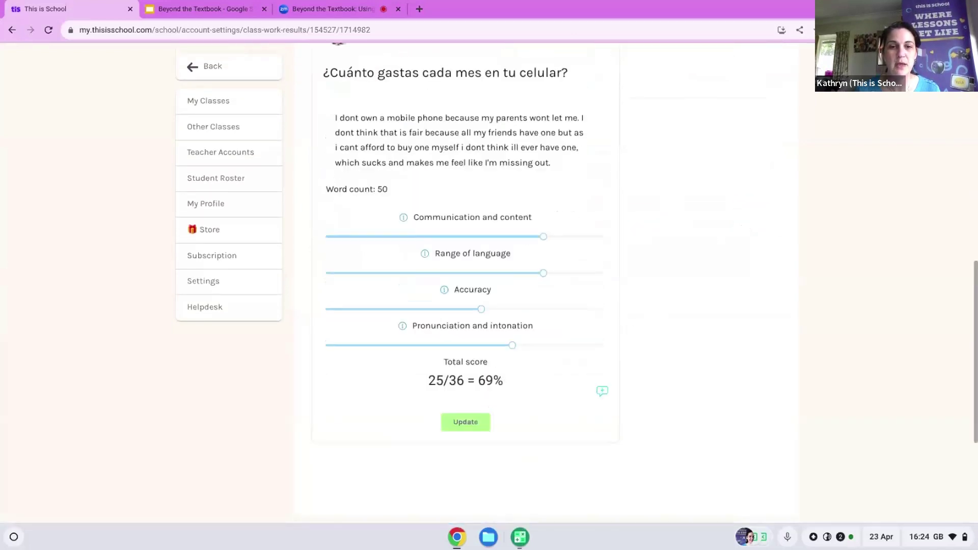
pyautogui.scroll(-1, 466, 255)
pyautogui.scroll(3, 465, 254)
pyautogui.scroll(2, 466, 255)
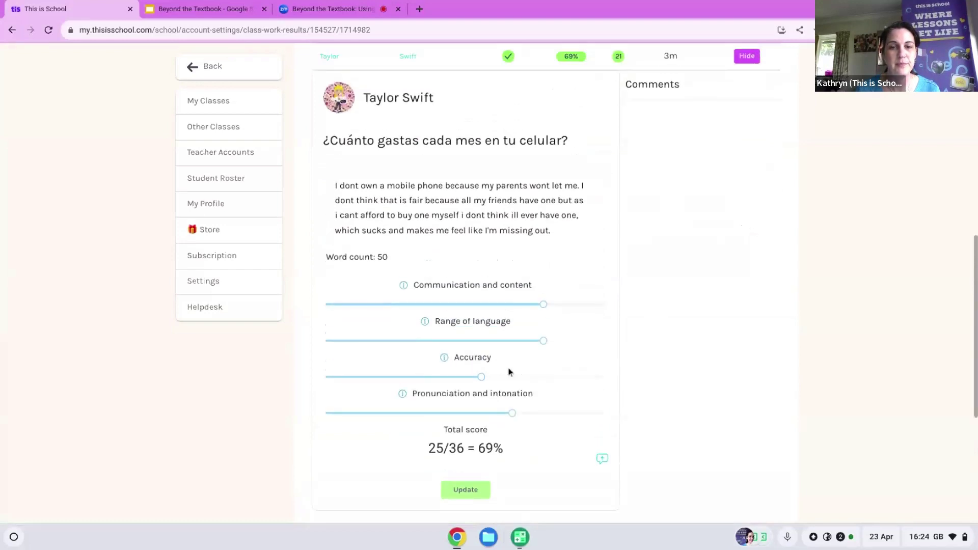
# Return to the Spanish Upper assignments and open the results of Speaking assignment 217.
pyautogui.scroll(4, 666, 295)
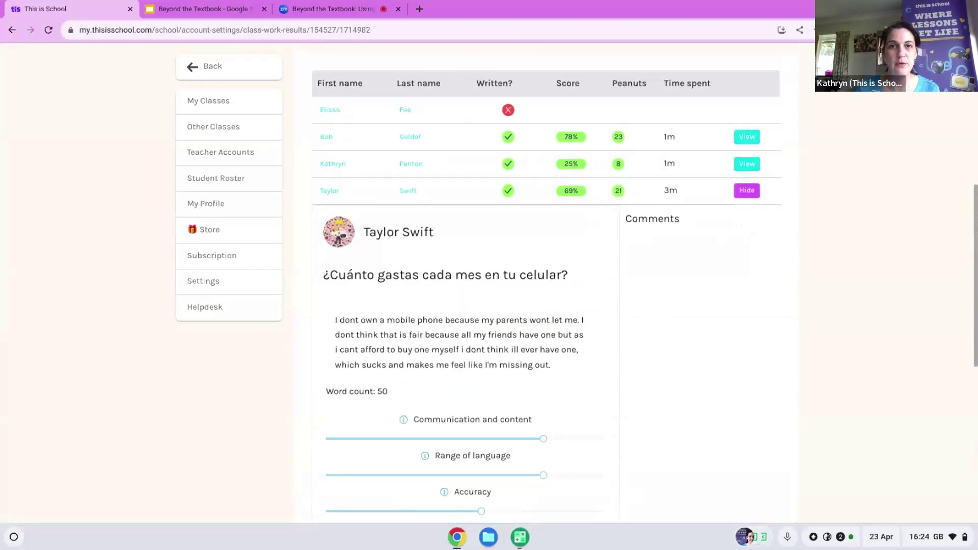
pyautogui.scroll(4, 645, 285)
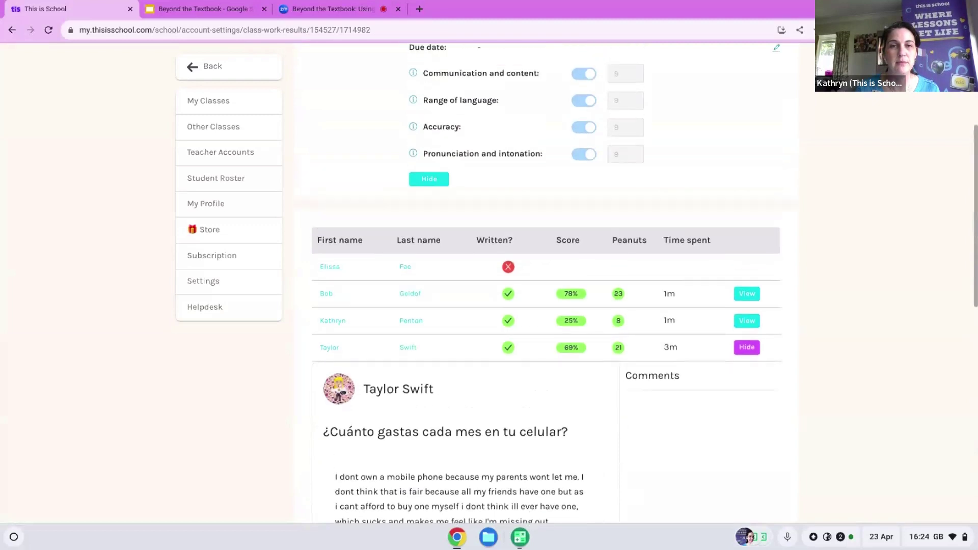
pyautogui.scroll(4, 543, 285)
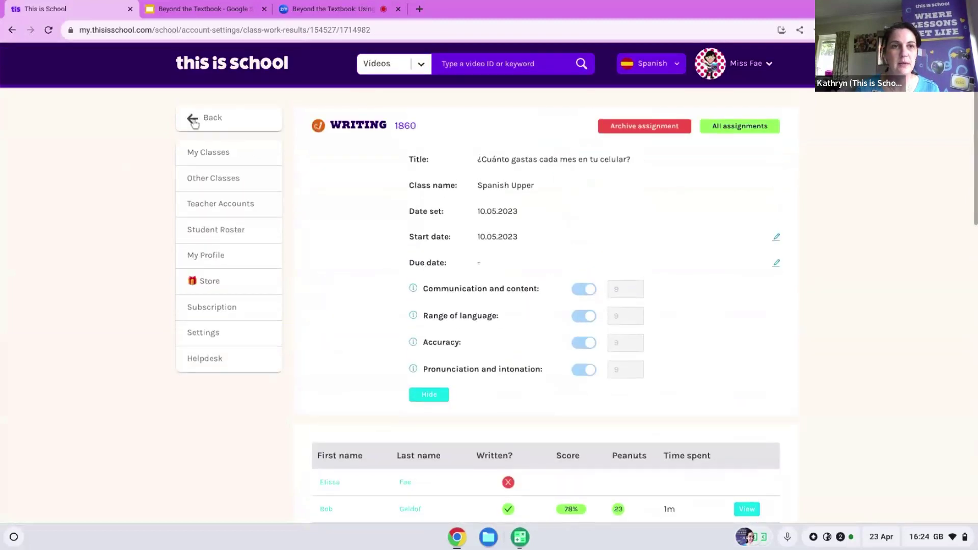
pyautogui.click(196, 120)
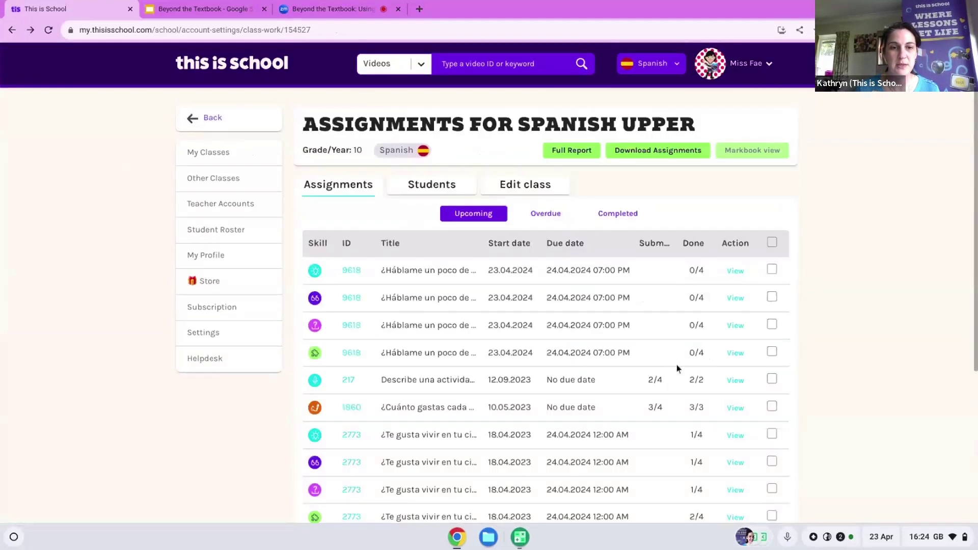
pyautogui.click(736, 382)
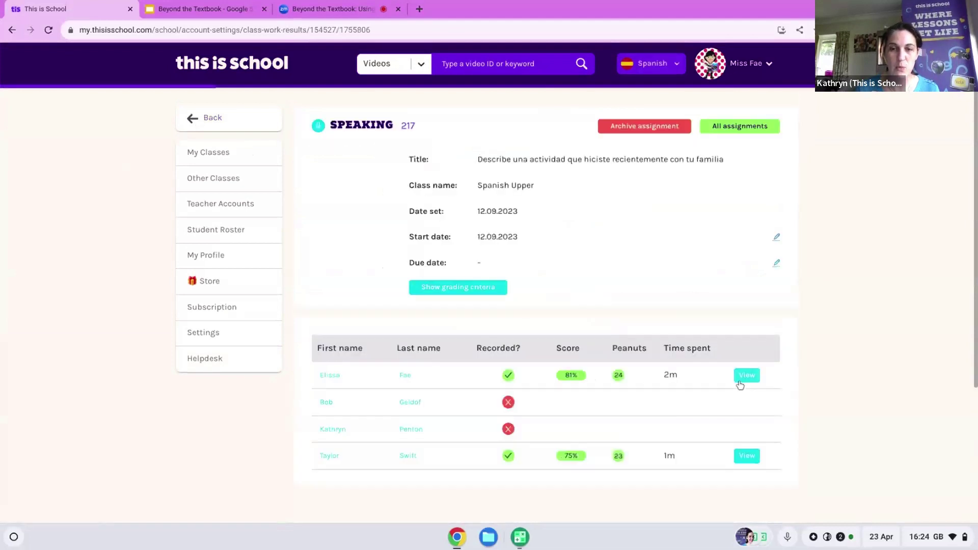
# View the grading criteria of the speaking submission scored 81% and activate its written comment field.
pyautogui.click(747, 375)
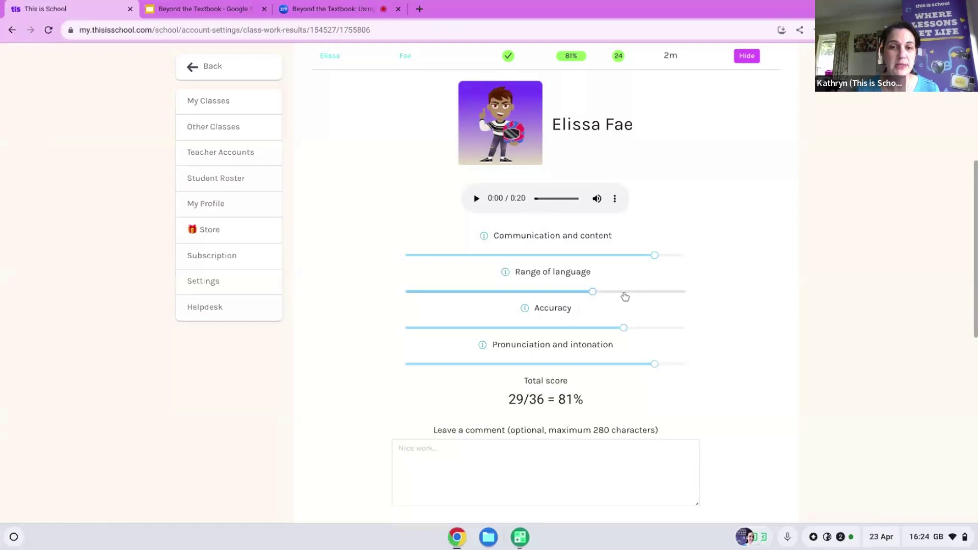
pyautogui.scroll(-3, 545, 306)
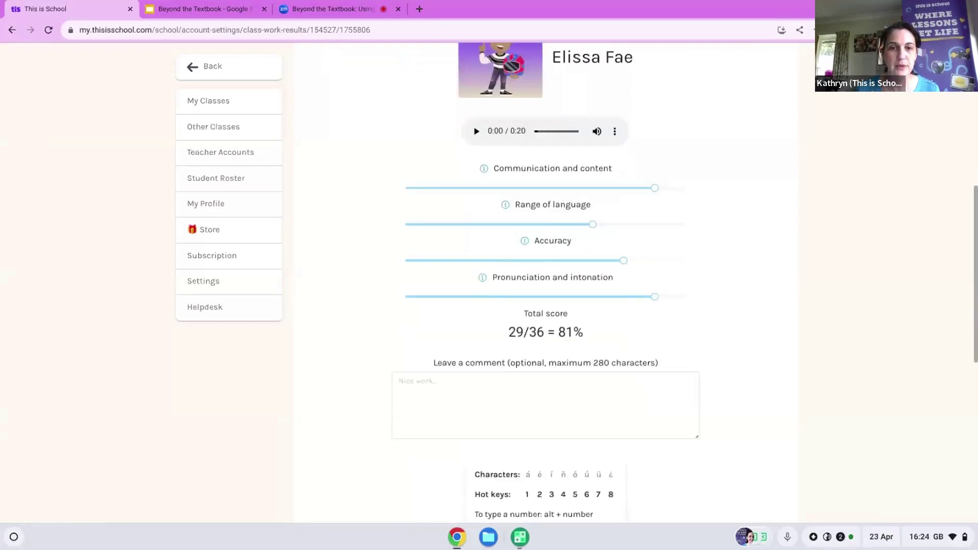
pyautogui.click(452, 345)
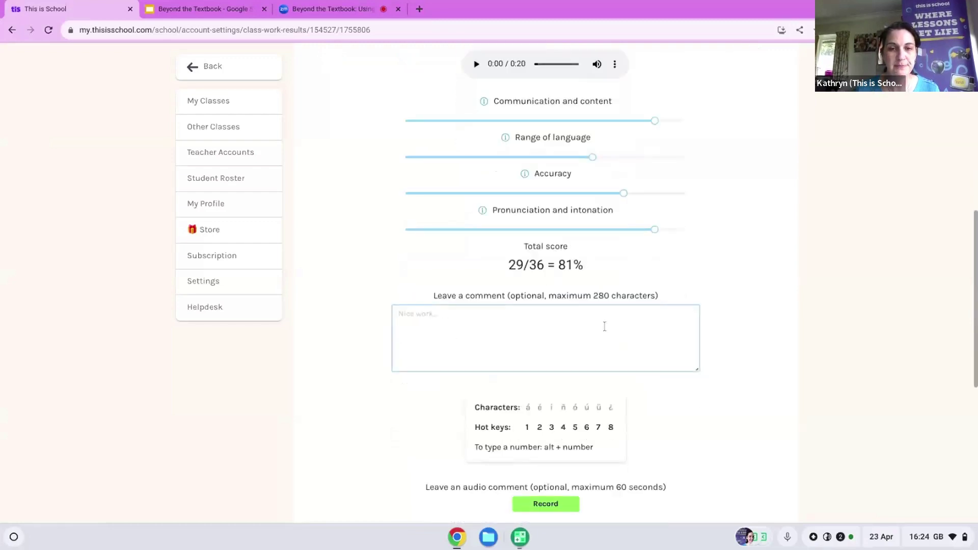